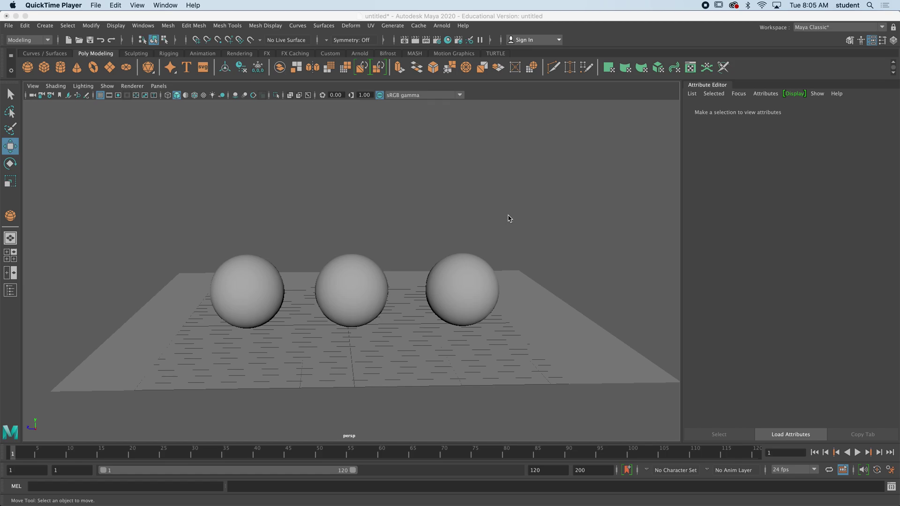
# Give the left sphere a new aiStandardSurface material with a cyan base colour from Color History.
pyautogui.keyDown('alt'); pyautogui.moveTo(484, 211); pyautogui.dragTo(440, 253, button='middle'); pyautogui.keyUp('alt')
pyautogui.click(245, 304)
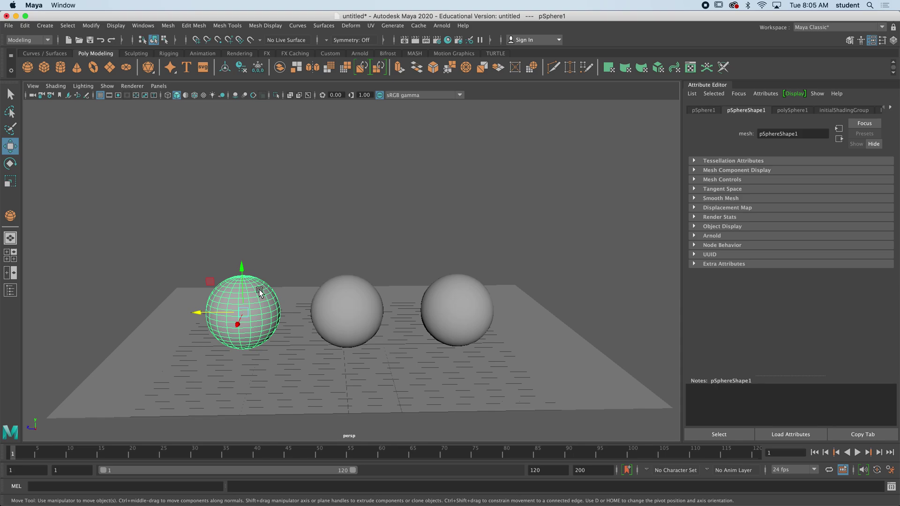
pyautogui.rightClick(260, 250)
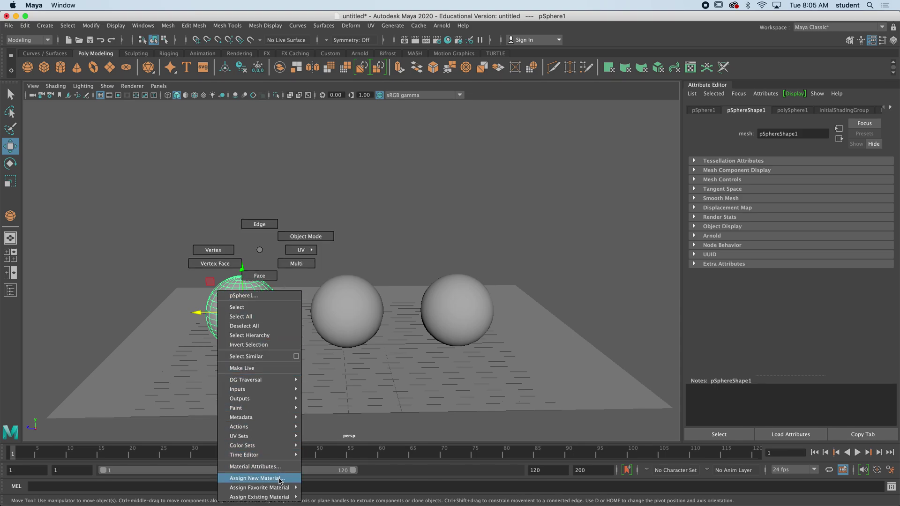
pyautogui.click(280, 479)
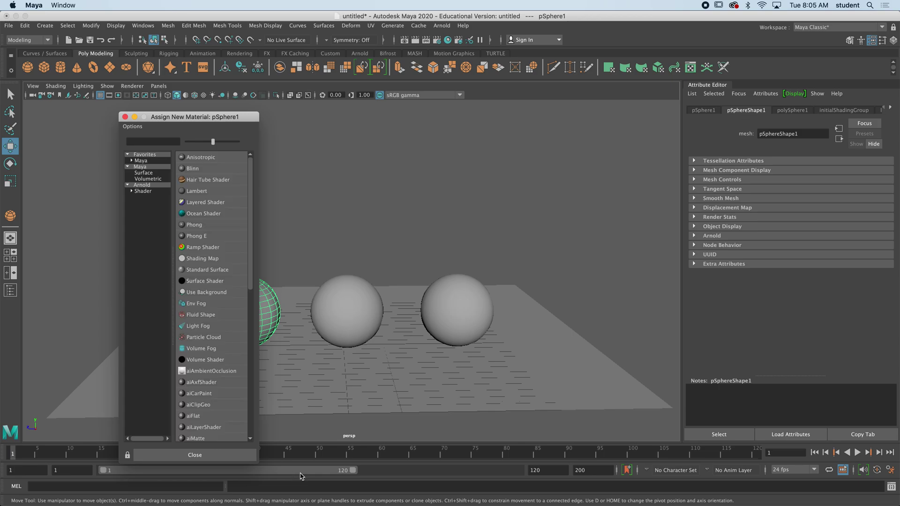
pyautogui.click(146, 186)
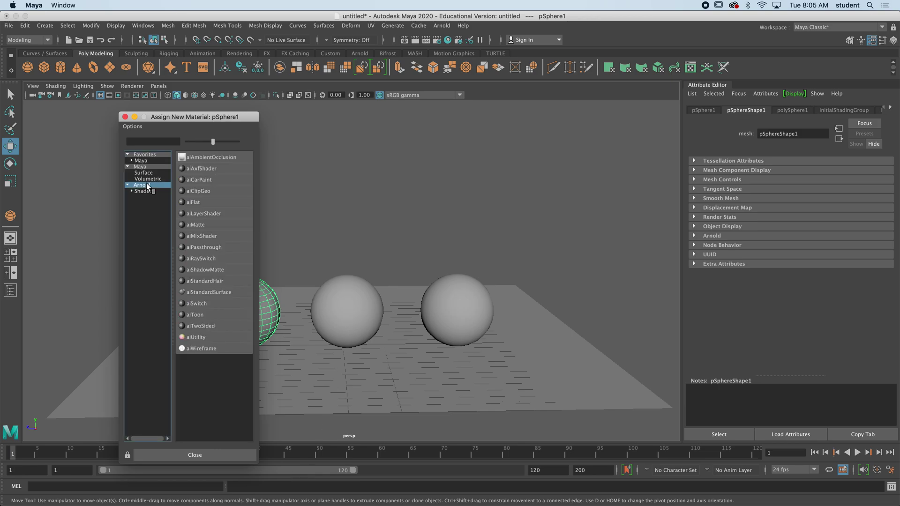
pyautogui.click(209, 292)
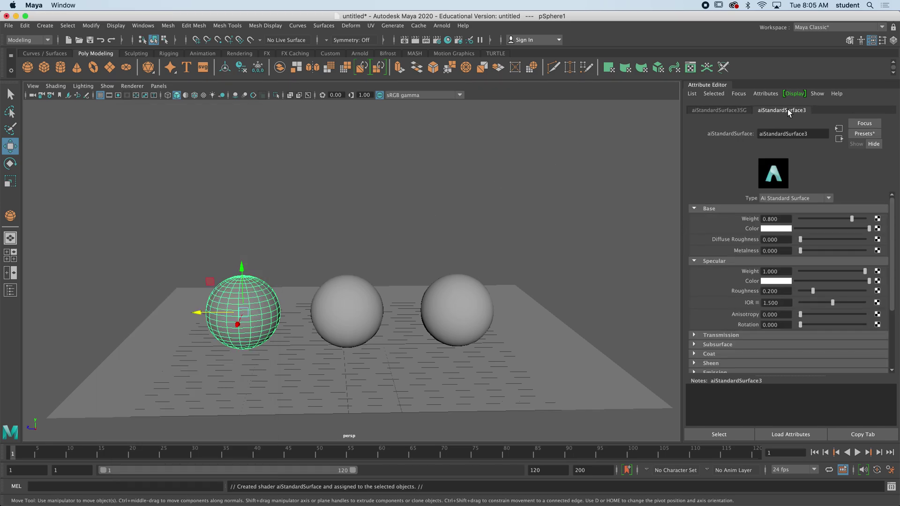
pyautogui.click(784, 229)
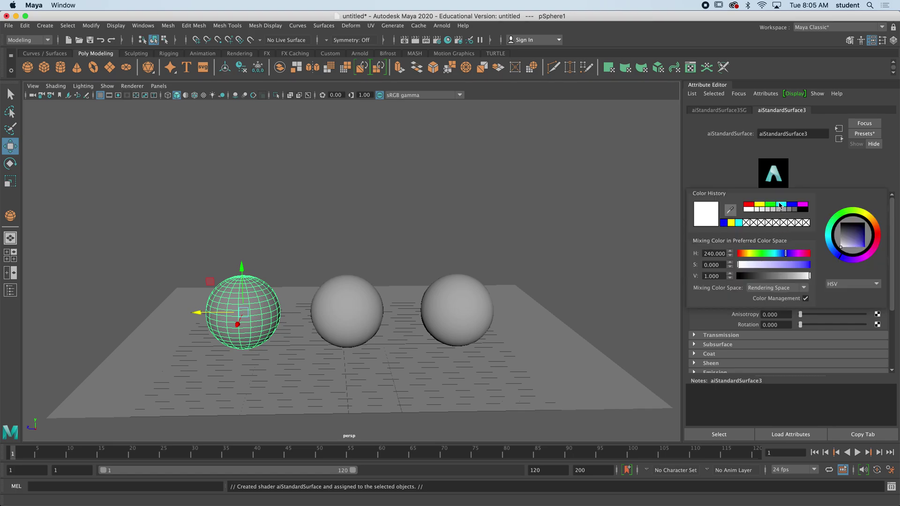
pyautogui.click(779, 206)
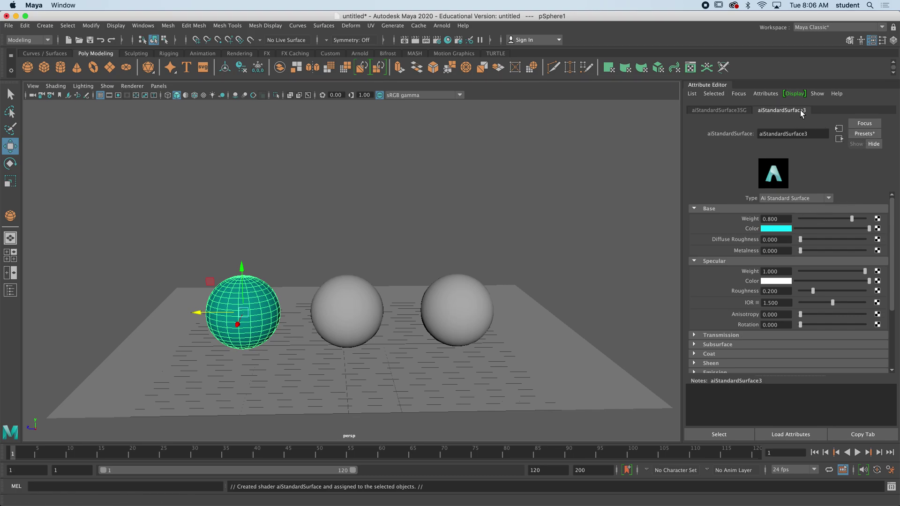
# Replace aiStandardSurface3's settings with the Chrome preset (metalness 1.0), then deselect by clicking the plane.
pyautogui.click(855, 134)
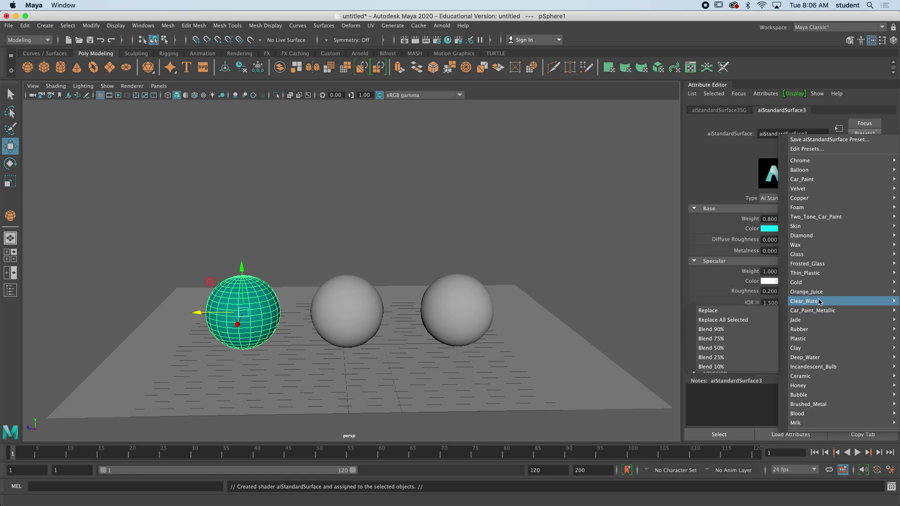
pyautogui.moveTo(825, 283)
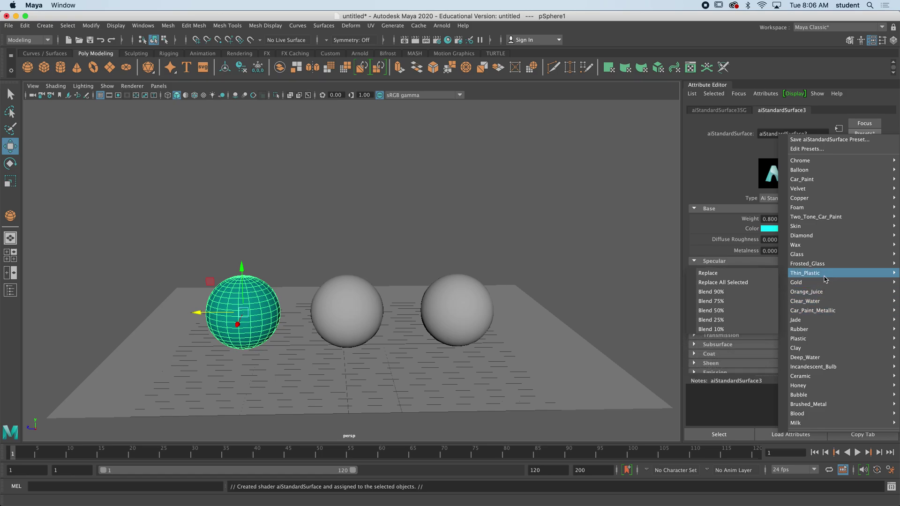
pyautogui.moveTo(813, 165)
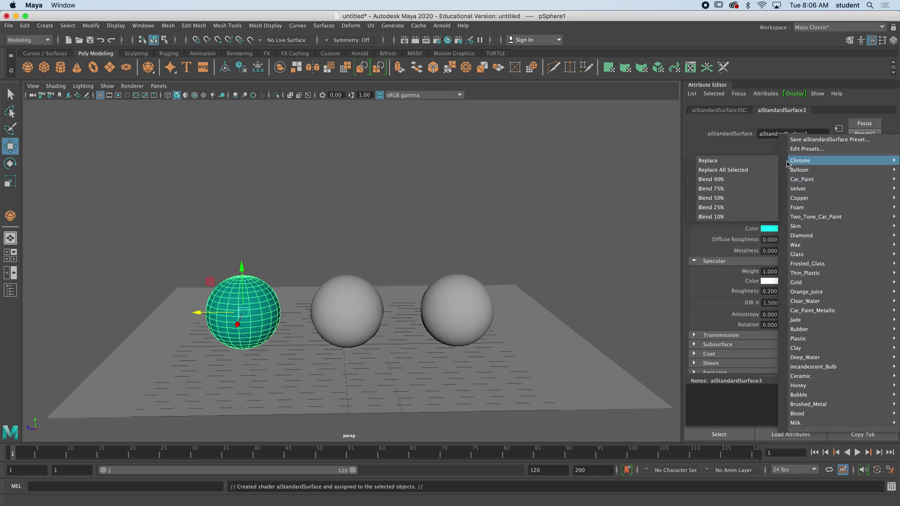
pyautogui.click(731, 162)
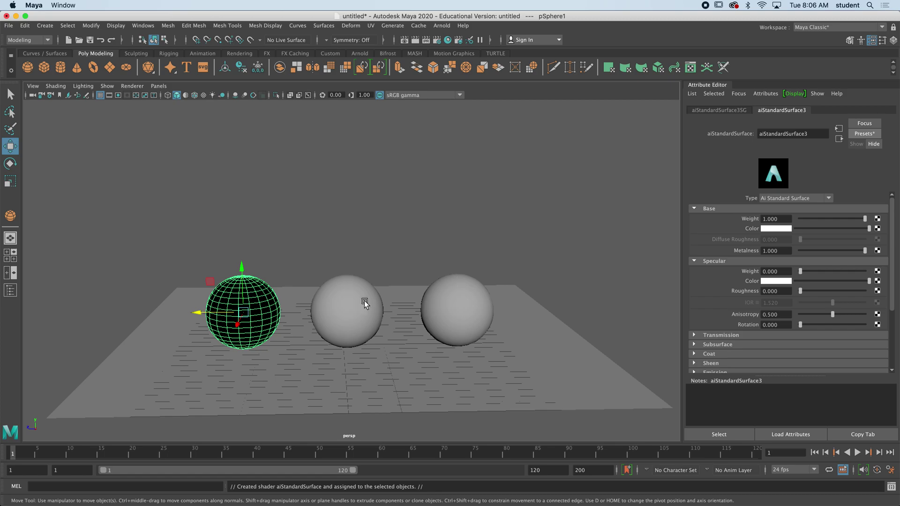
pyautogui.click(294, 310)
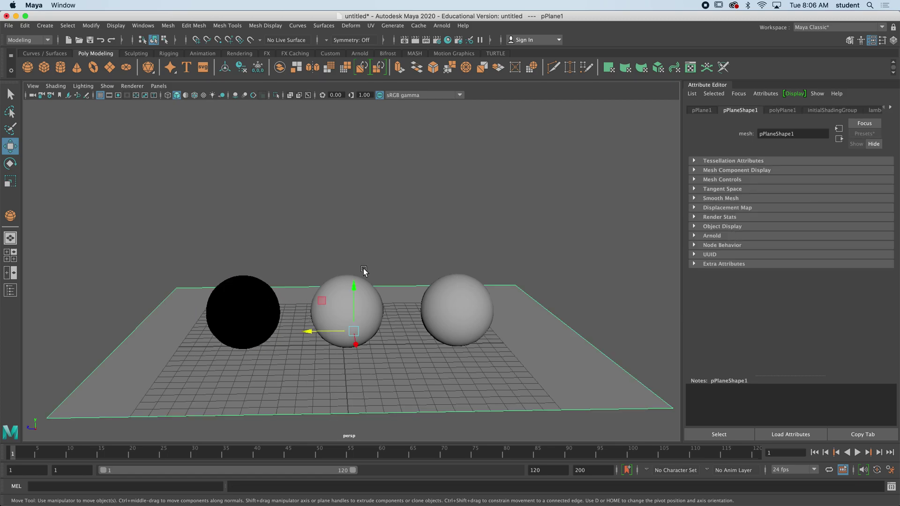
# Render the scene in the Arnold RenderView and move that window to the right.
pyautogui.click(441, 25)
pyautogui.click(447, 38)
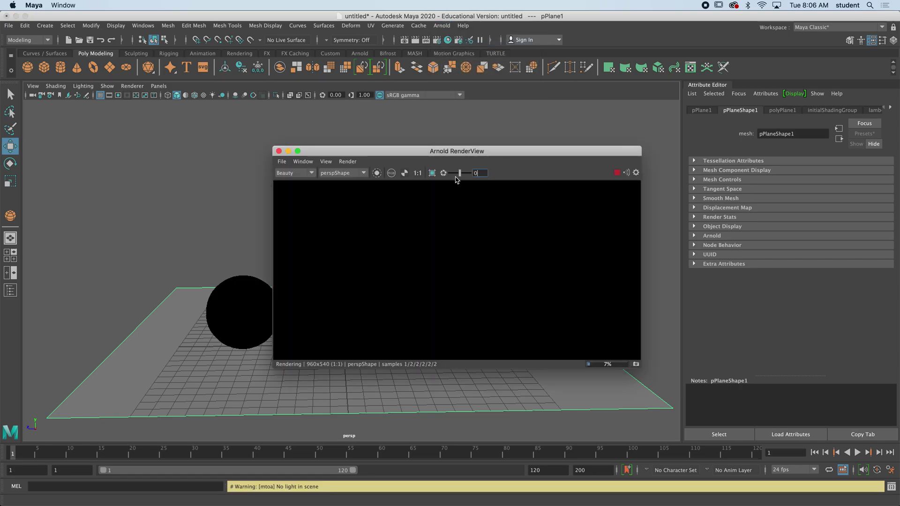
pyautogui.moveTo(411, 155); pyautogui.dragTo(464, 148)
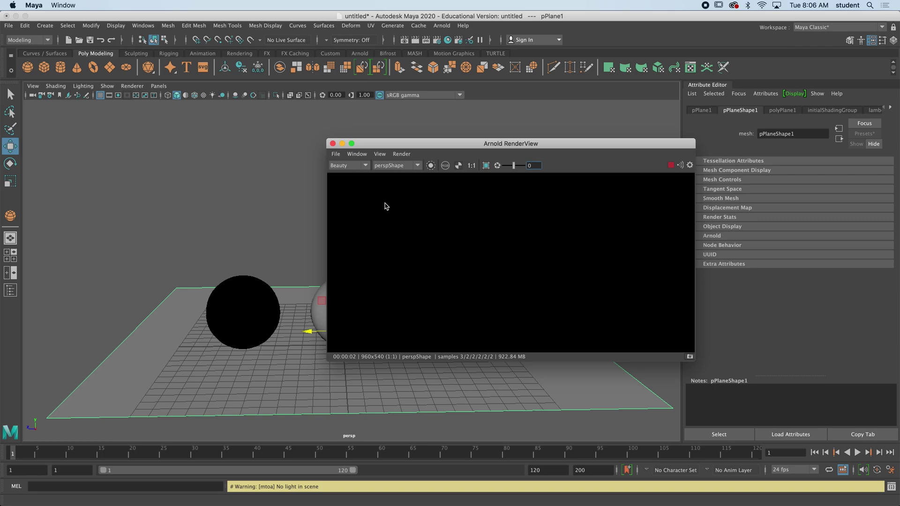
# Add an Arnold Physical Sky light and set its intensity to 3.
pyautogui.click(442, 26)
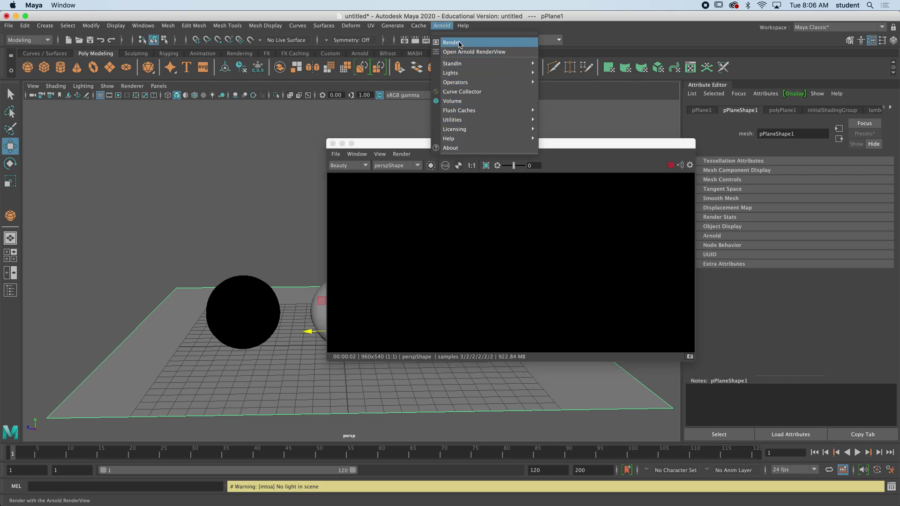
pyautogui.moveTo(469, 72)
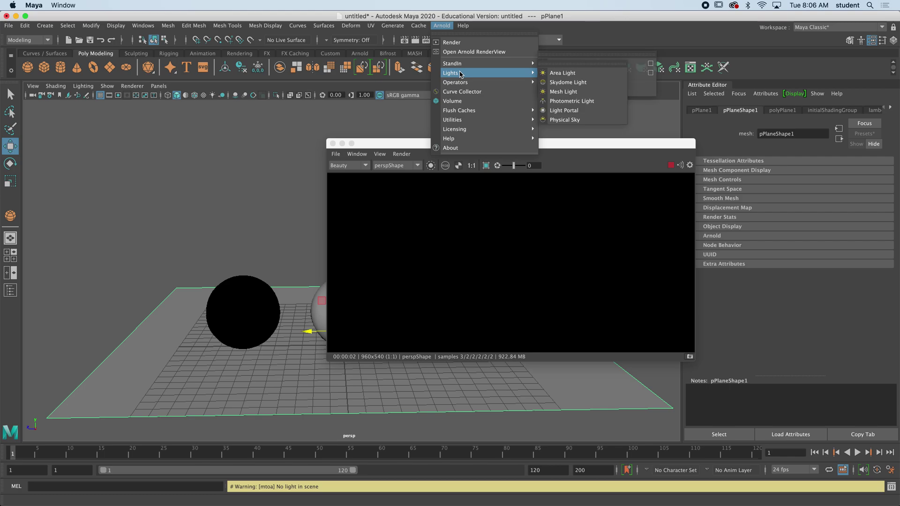
pyautogui.click(573, 121)
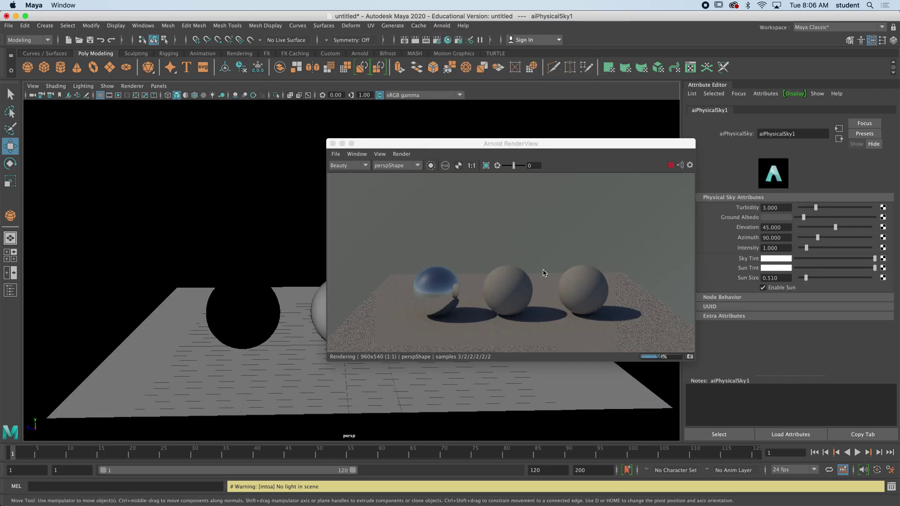
pyautogui.doubleClick(774, 248)
pyautogui.write('3')
pyautogui.press('Return')
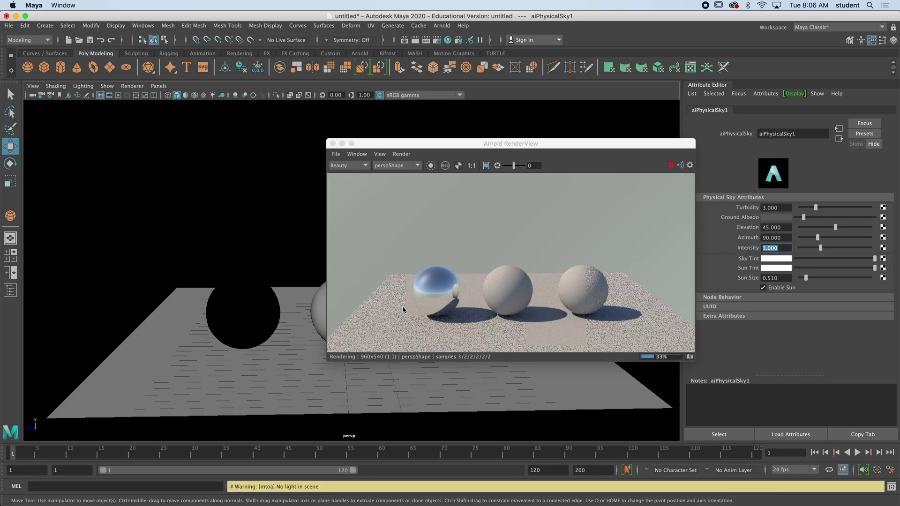
pyautogui.moveTo(469, 143); pyautogui.dragTo(140, 175)
# Assign the right sphere a new Arnold aiStandardSurface material.
pyautogui.click(460, 305)
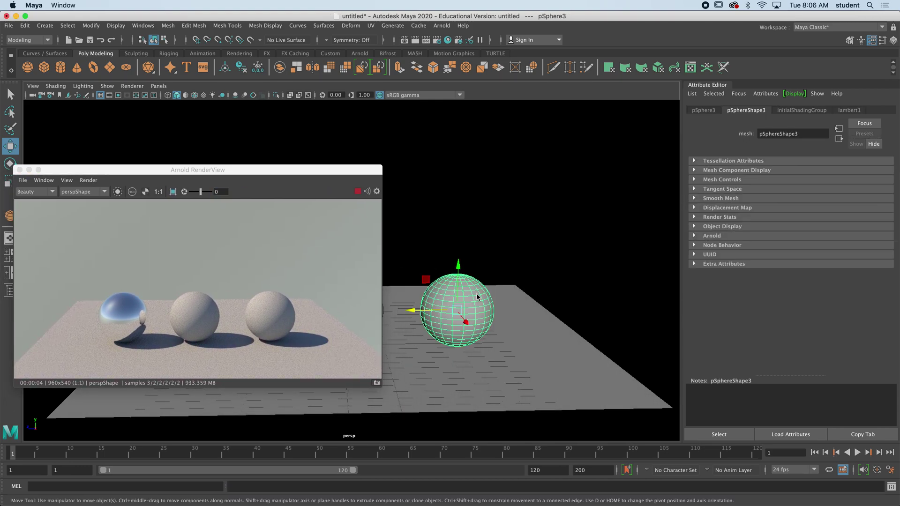
pyautogui.moveTo(478, 296); pyautogui.dragTo(483, 478, button='right')
pyautogui.click(152, 186)
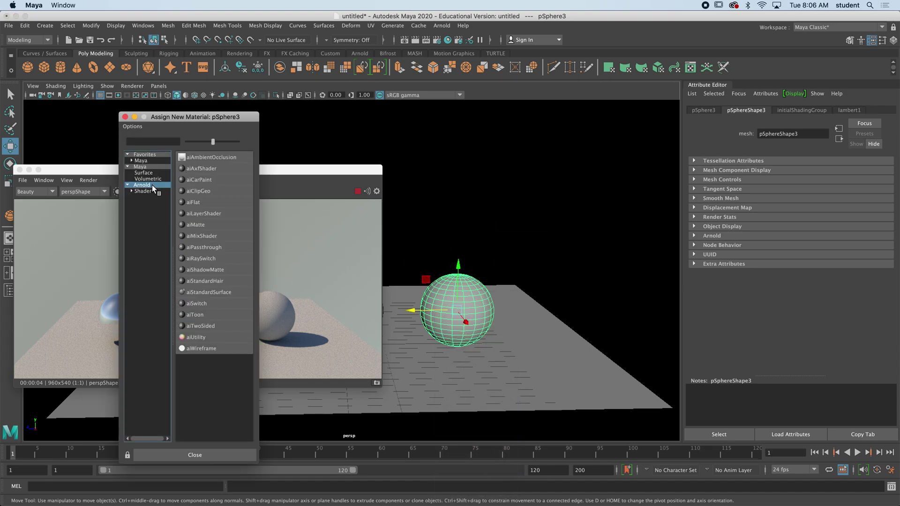
pyautogui.click(224, 291)
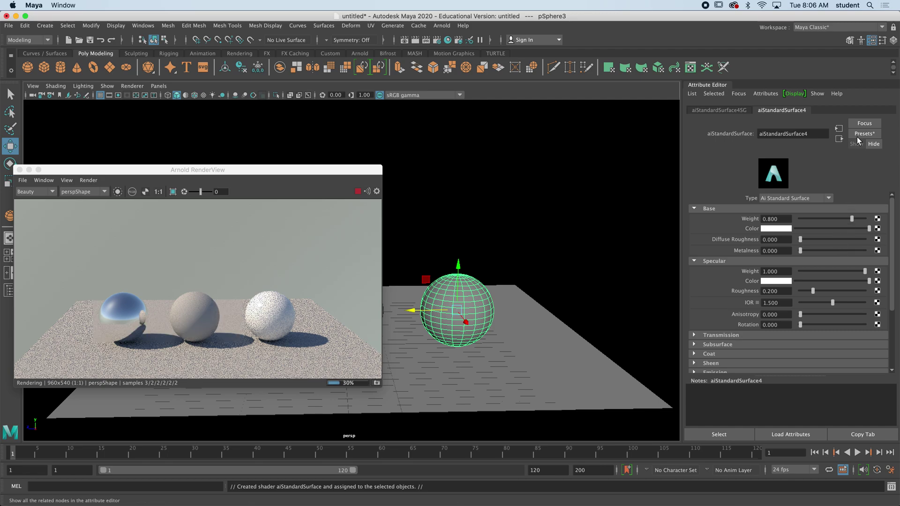
# Replace aiStandardSurface4's settings with the Velvet preset and tumble the view around the spheres.
pyautogui.click(858, 134)
pyautogui.moveTo(828, 323)
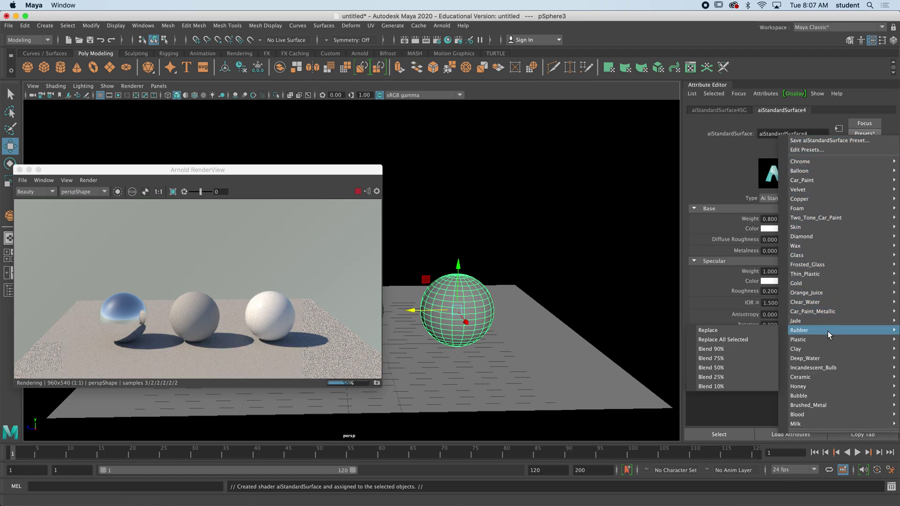
pyautogui.moveTo(811, 193)
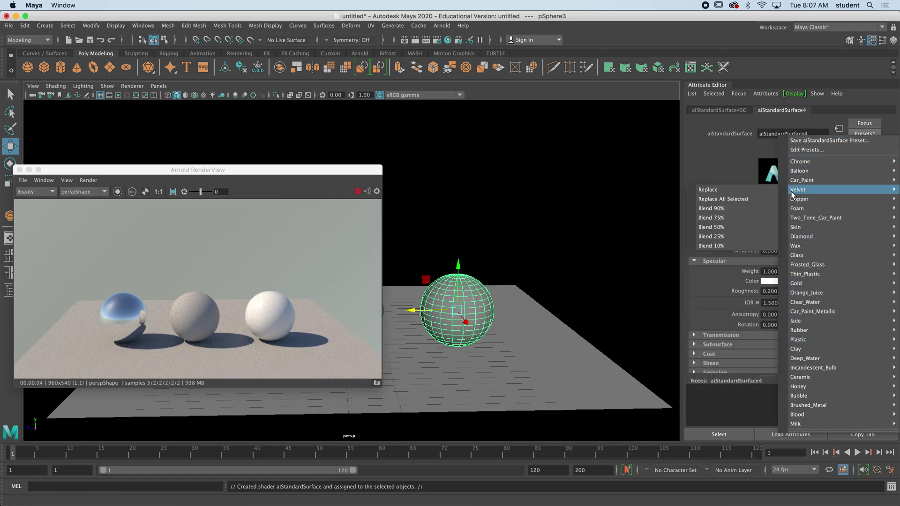
pyautogui.click(703, 193)
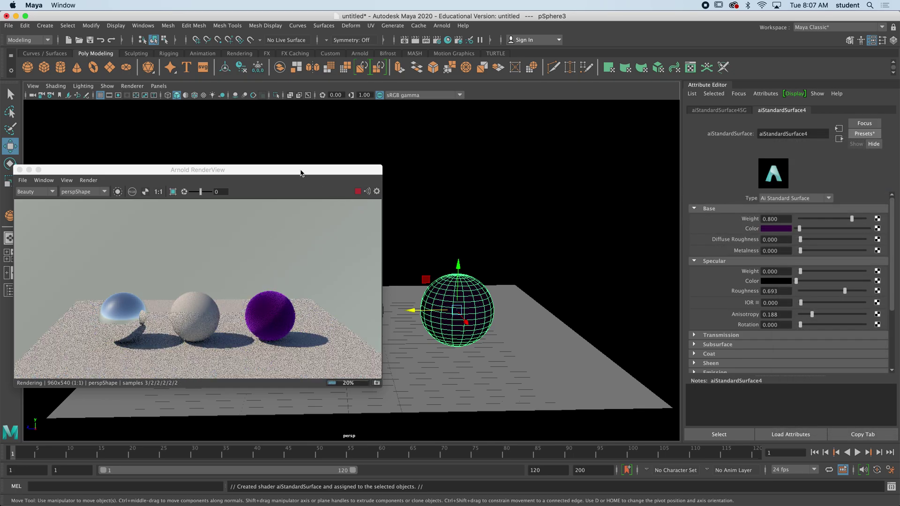
pyautogui.moveTo(304, 171); pyautogui.dragTo(405, 147)
pyautogui.scroll(5, 530, 301)
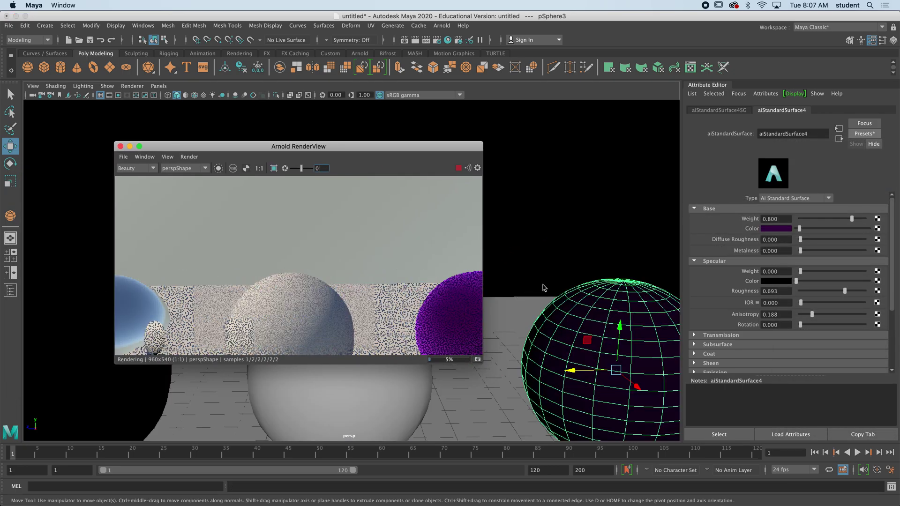
pyautogui.scroll(-5, 531, 301)
pyautogui.click(571, 293)
pyautogui.keyDown('alt'); pyautogui.moveTo(571, 294); pyautogui.dragTo(539, 234); pyautogui.keyUp('alt')
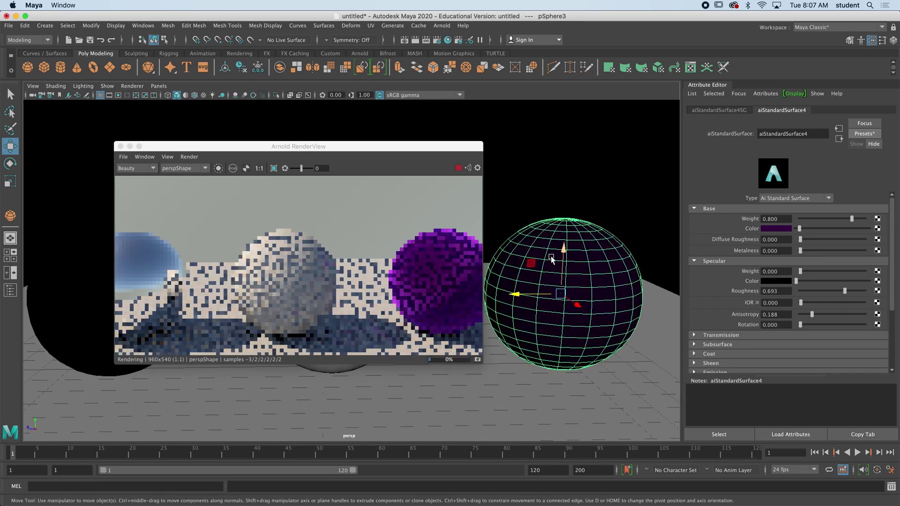
pyautogui.moveTo(431, 153); pyautogui.dragTo(395, 144)
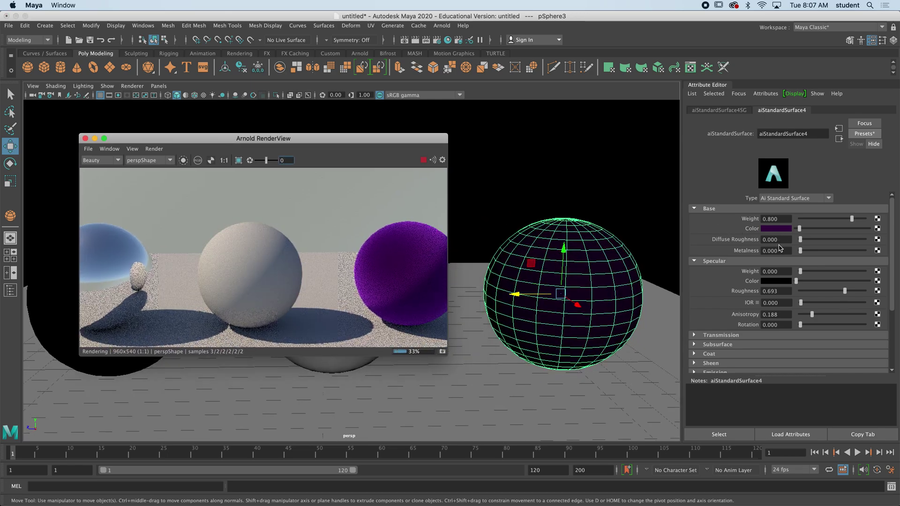
# Set aiStandardSurface4's base colour to dark purple from Color History, then select the middle sphere.
pyautogui.click(776, 229)
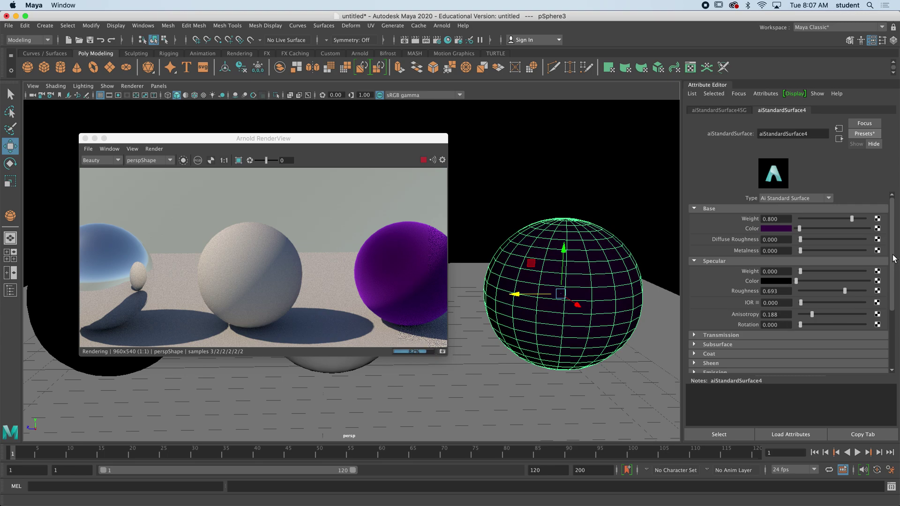
pyautogui.scroll(-5, 792, 277)
pyautogui.scroll(4, 792, 276)
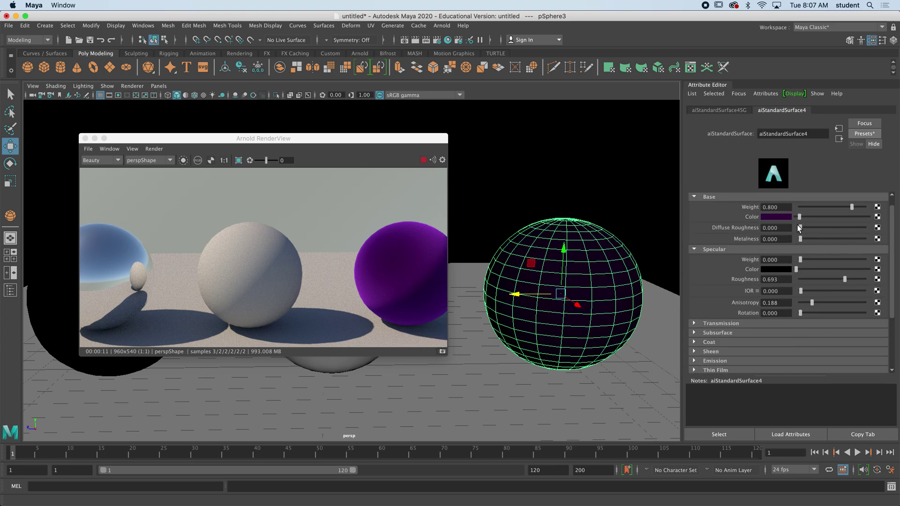
pyautogui.click(783, 219)
pyautogui.click(800, 193)
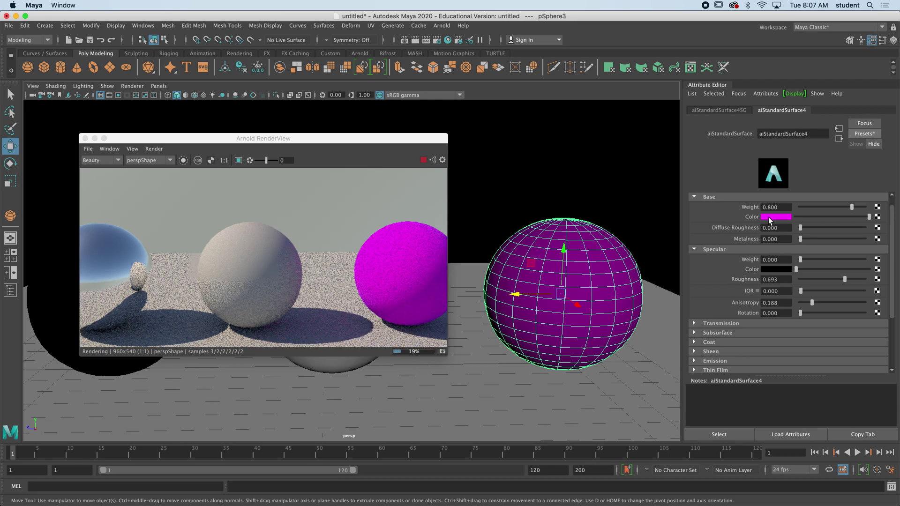
pyautogui.click(769, 217)
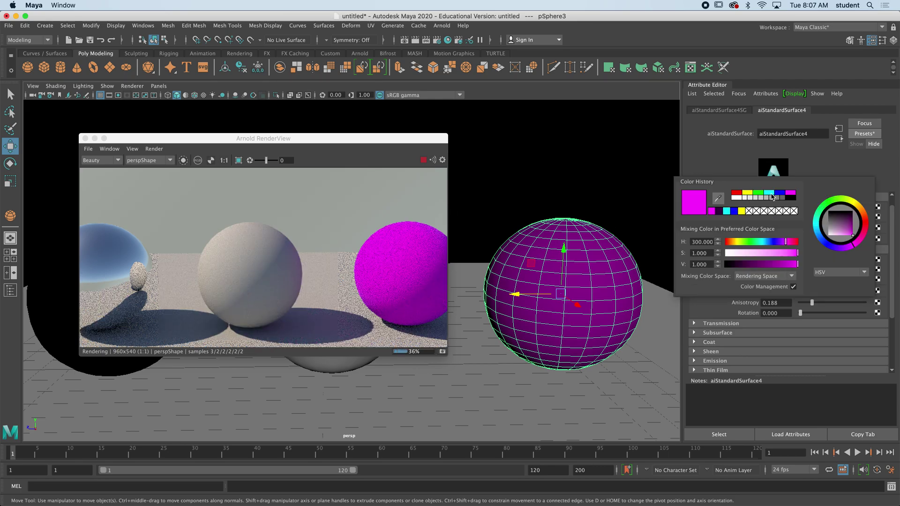
pyautogui.click(720, 213)
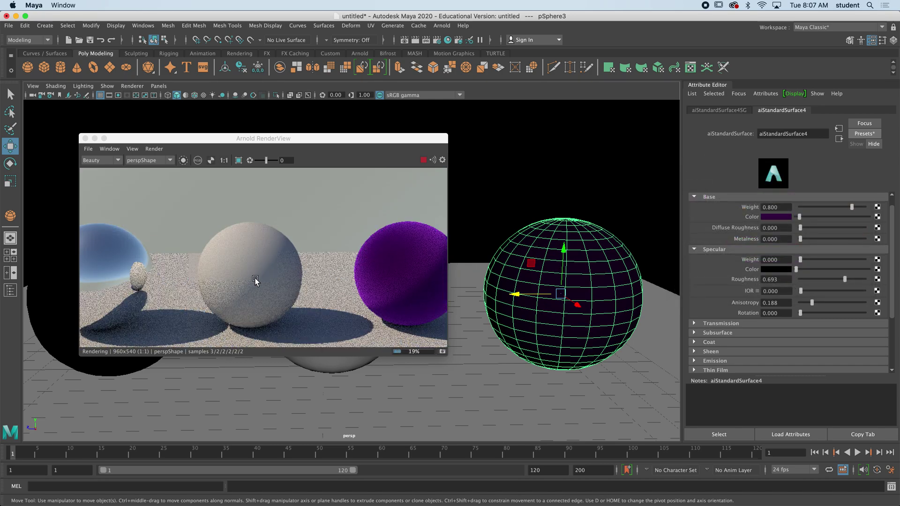
pyautogui.click(202, 237)
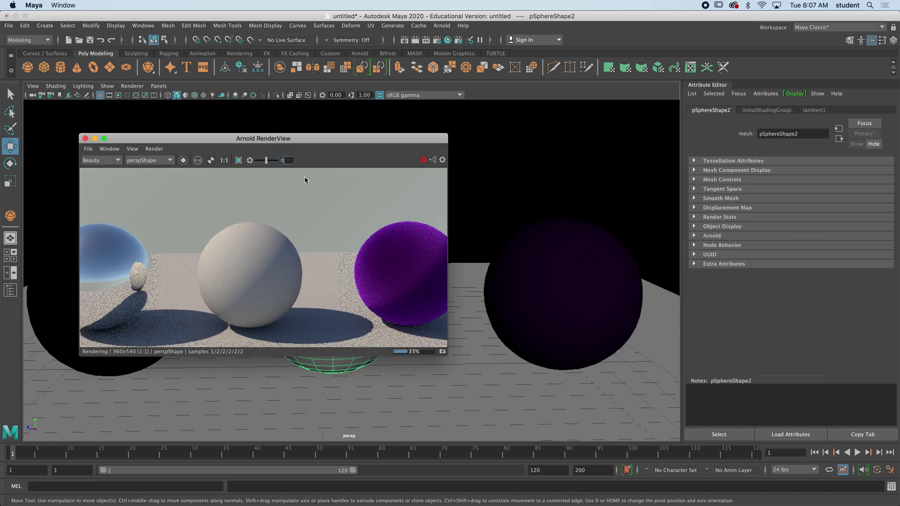
# Move the render preview aside and select the white middle sphere.
pyautogui.moveTo(323, 140); pyautogui.dragTo(622, 122)
pyautogui.click(653, 248)
pyautogui.click(563, 257)
pyautogui.click(427, 252)
pyautogui.click(549, 225)
pyautogui.click(680, 243)
pyautogui.click(551, 241)
pyautogui.click(413, 236)
pyautogui.click(532, 233)
pyautogui.click(698, 235)
pyautogui.click(518, 242)
pyautogui.moveTo(438, 119); pyautogui.dragTo(487, 117)
# Assign the middle sphere a new Arnold aiStandardSurface material.
pyautogui.rightClick(379, 249)
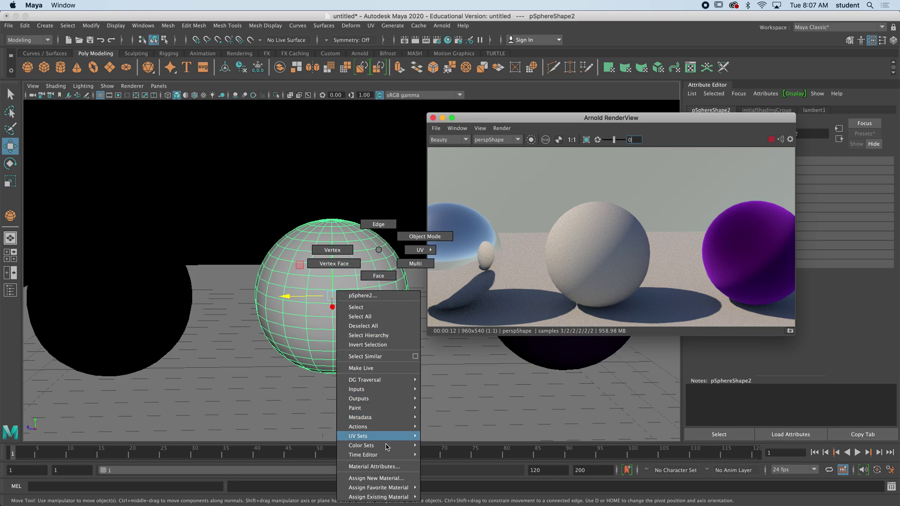
pyautogui.click(375, 478)
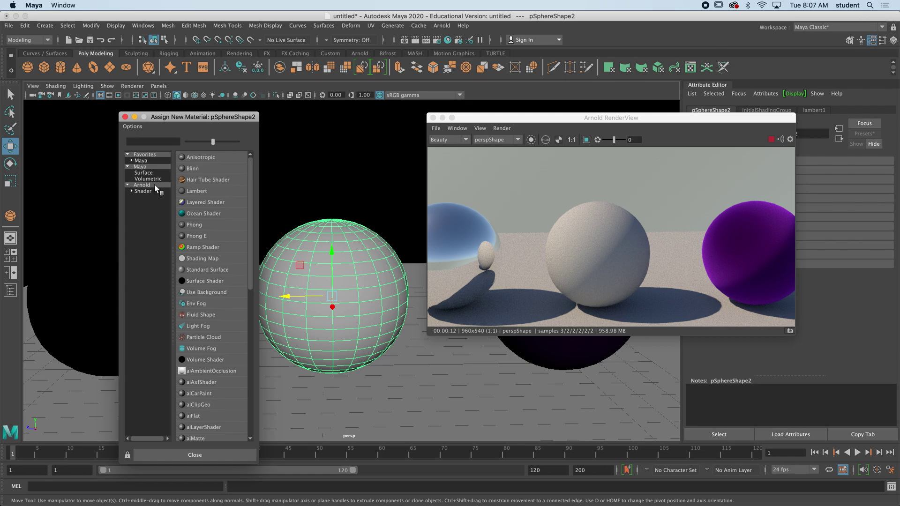
pyautogui.click(142, 185)
pyautogui.click(207, 292)
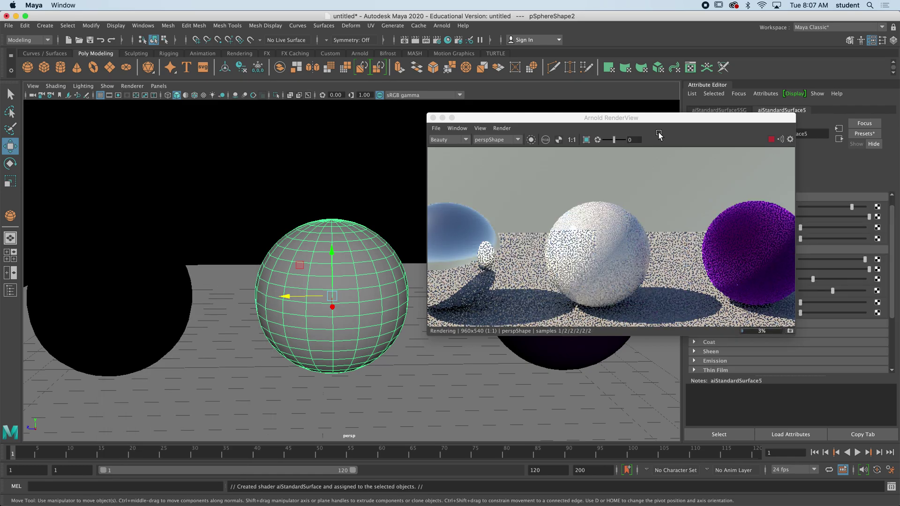
# Replace aiStandardSurface5's settings with the Chrome preset.
pyautogui.moveTo(792, 118); pyautogui.dragTo(640, 117)
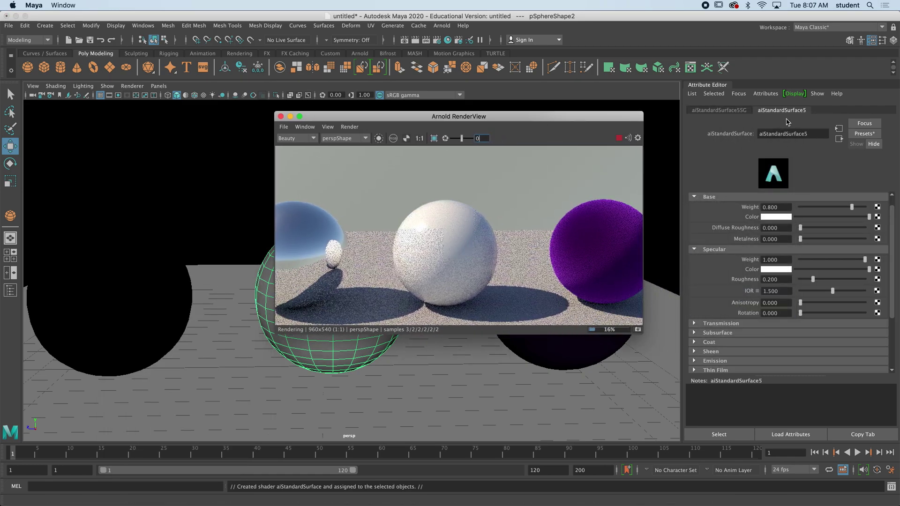
pyautogui.click(856, 135)
pyautogui.click(856, 134)
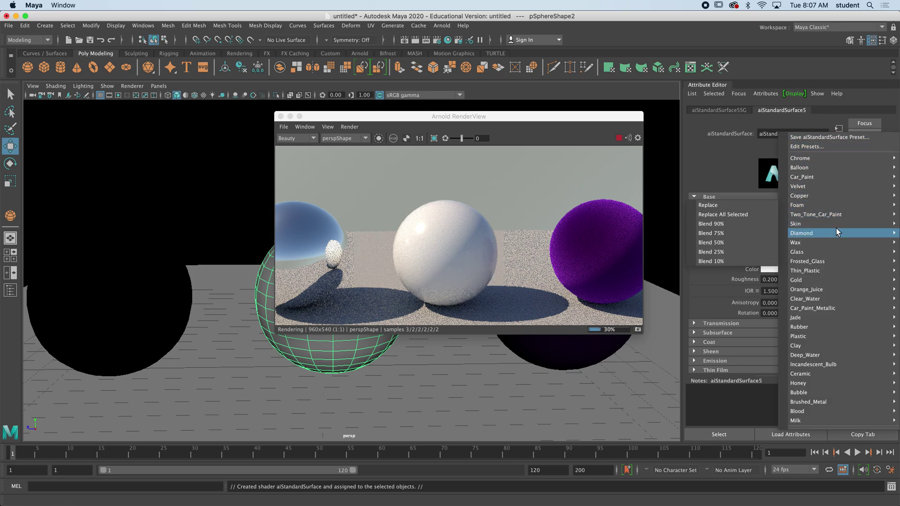
pyautogui.moveTo(831, 252)
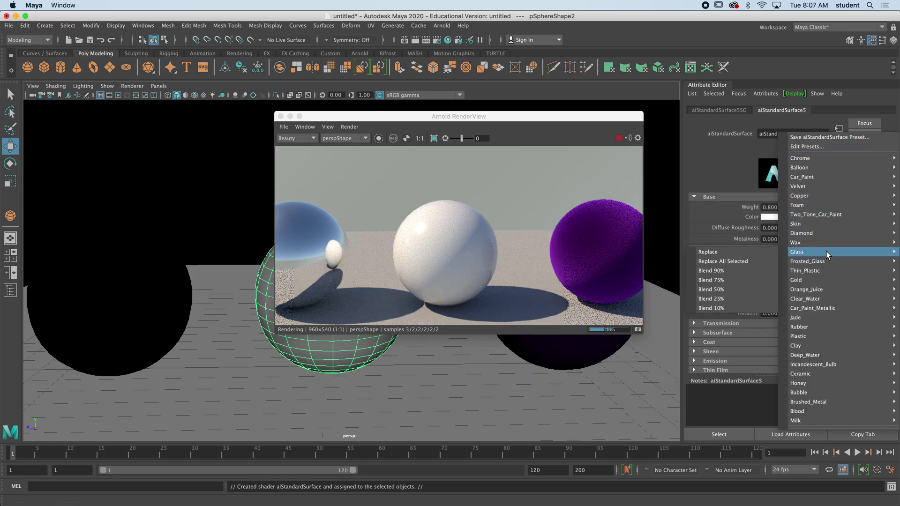
pyautogui.moveTo(820, 159)
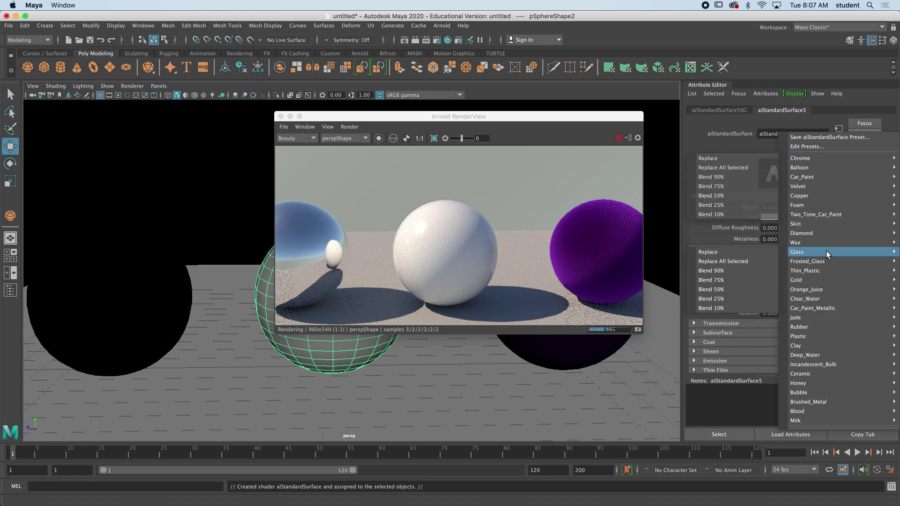
pyautogui.click(752, 159)
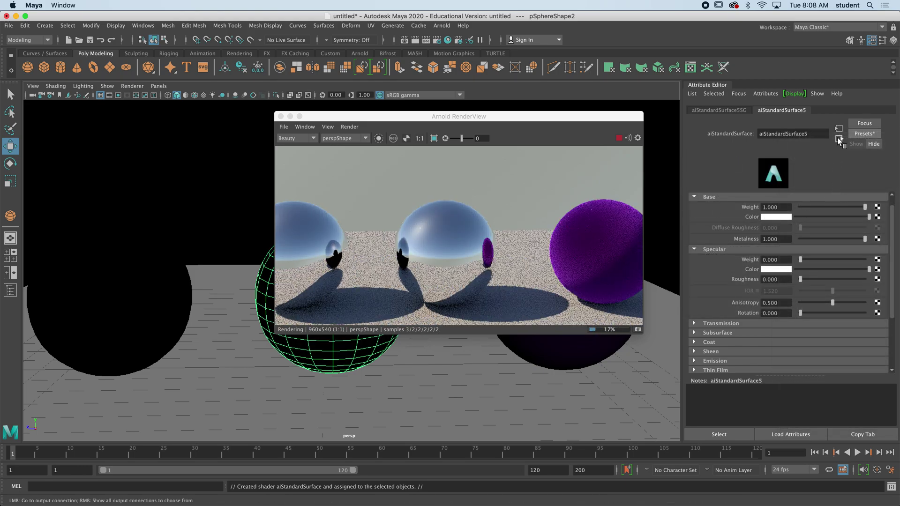
# Blend the Brushed_Metal preset into aiStandardSurface5 twice, giving roughness 0.238 and anisotropy 0.025.
pyautogui.moveTo(613, 116)
pyautogui.mouseDown()
pyautogui.moveTo(623, 113)
pyautogui.moveTo(609, 112)
pyautogui.mouseUp()
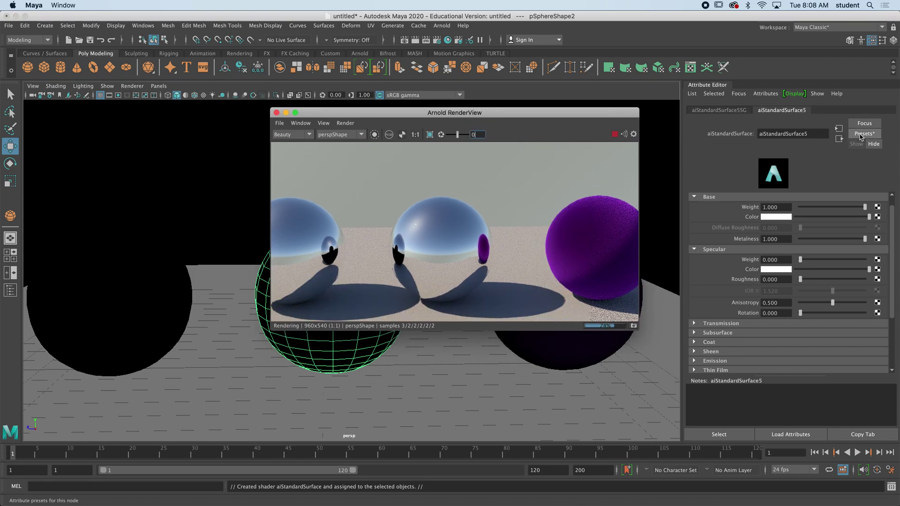
pyautogui.click(863, 133)
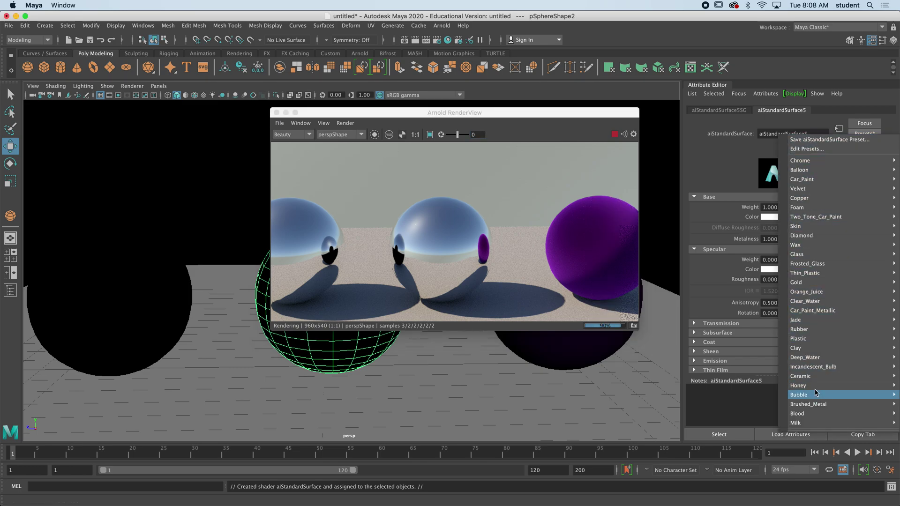
pyautogui.moveTo(817, 405)
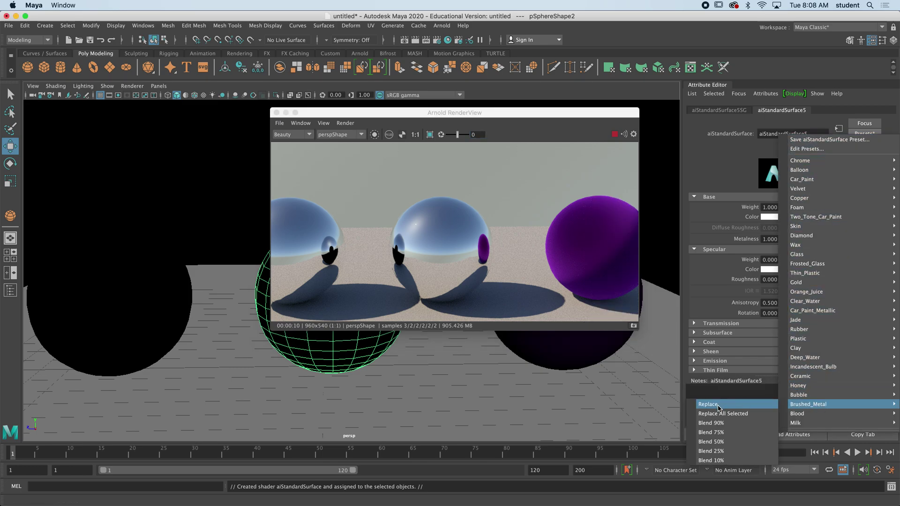
pyautogui.click(720, 442)
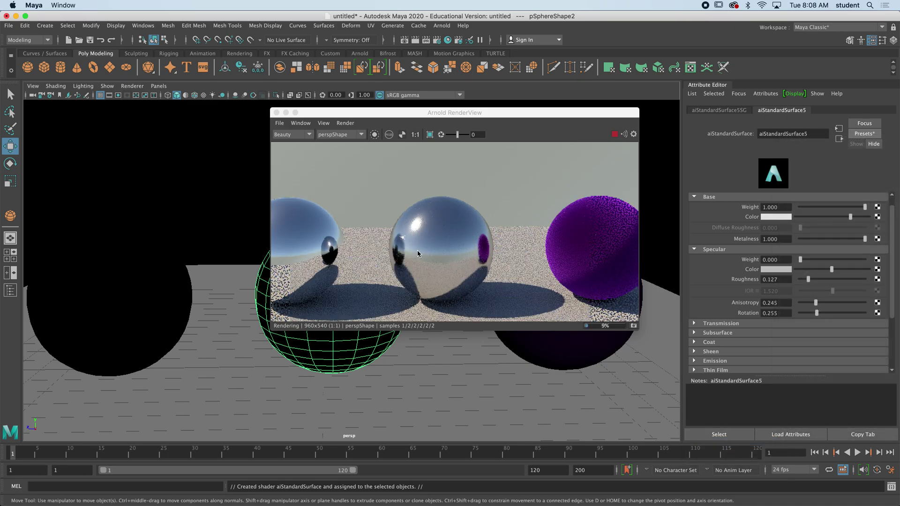
pyautogui.click(864, 133)
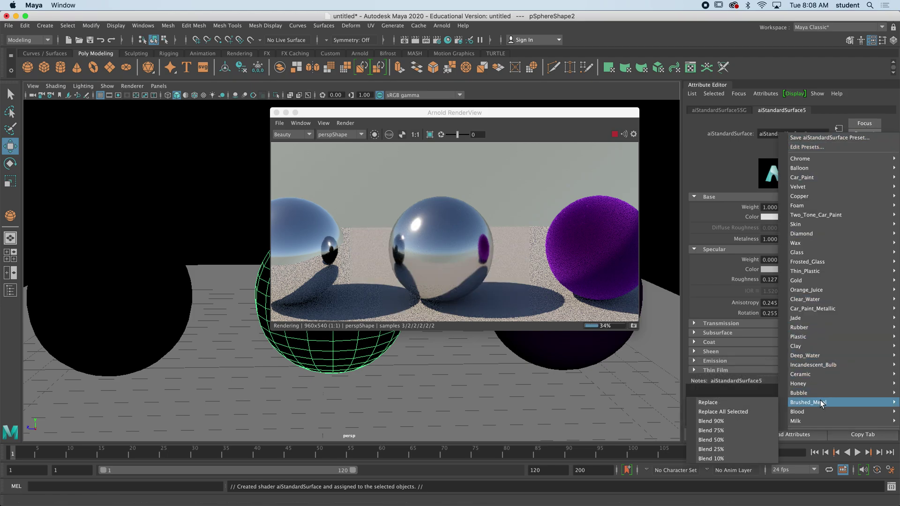
pyautogui.click(711, 421)
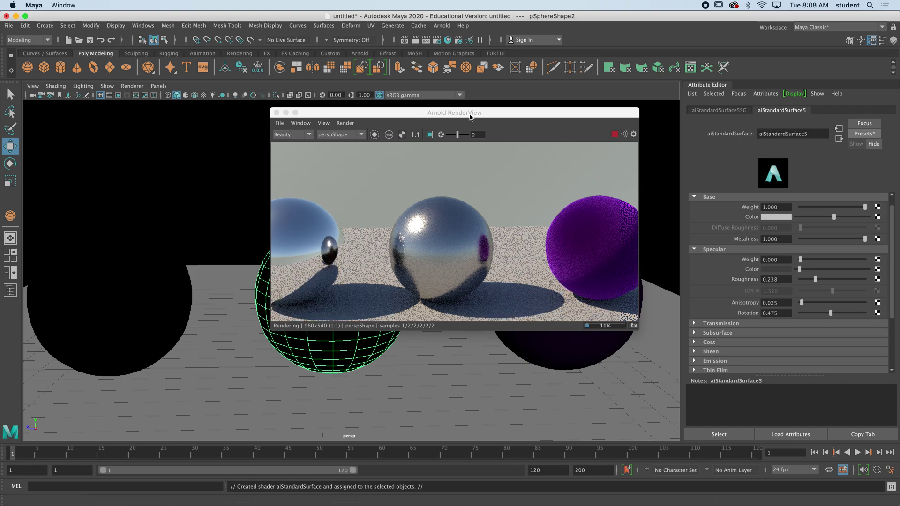
pyautogui.moveTo(470, 113); pyautogui.dragTo(404, 114)
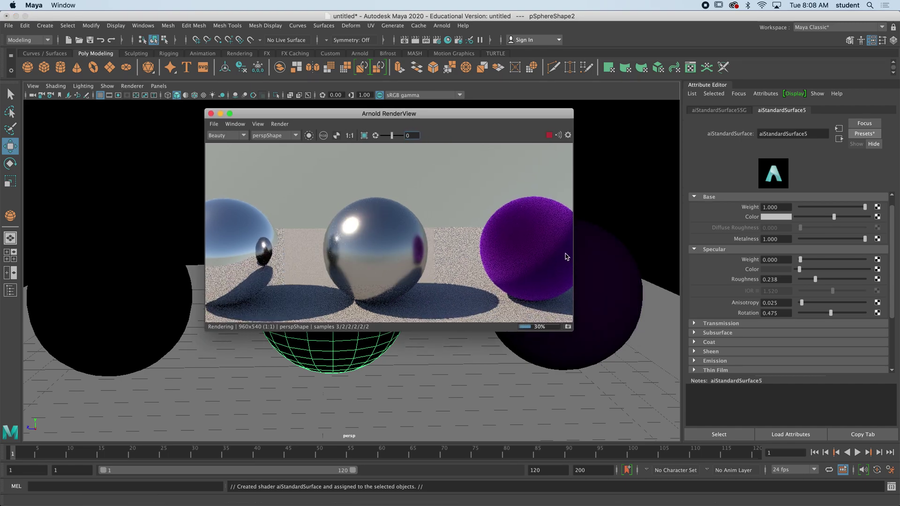
# Blend Car_Paint_Metallic 50% into the purple sphere's aiStandardSurface4, giving metalness 0.255 and specular 0.510.
pyautogui.click(606, 265)
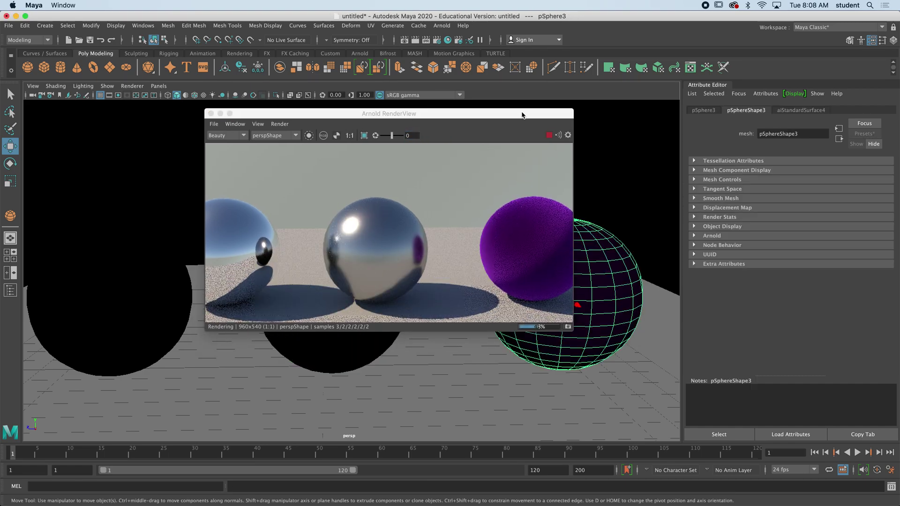
pyautogui.moveTo(523, 115); pyautogui.dragTo(475, 121)
pyautogui.click(801, 110)
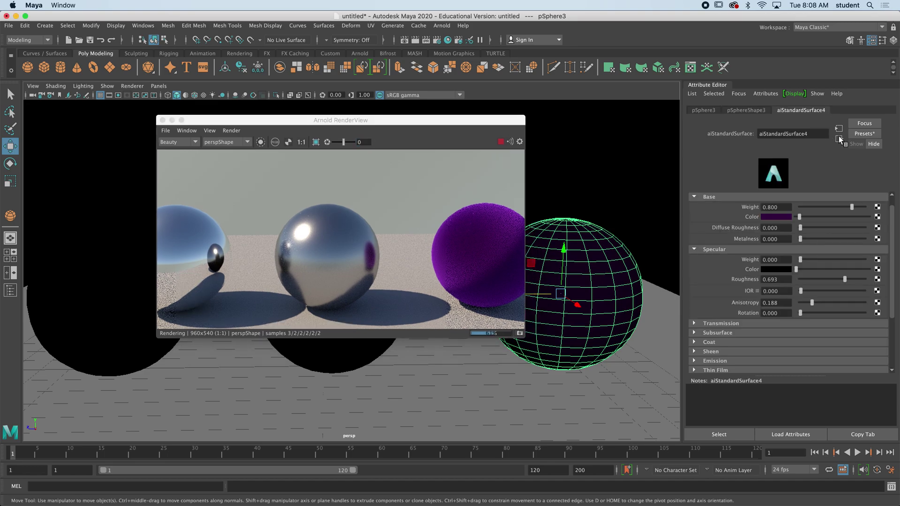
pyautogui.click(864, 134)
pyautogui.moveTo(804, 368)
pyautogui.moveTo(811, 310)
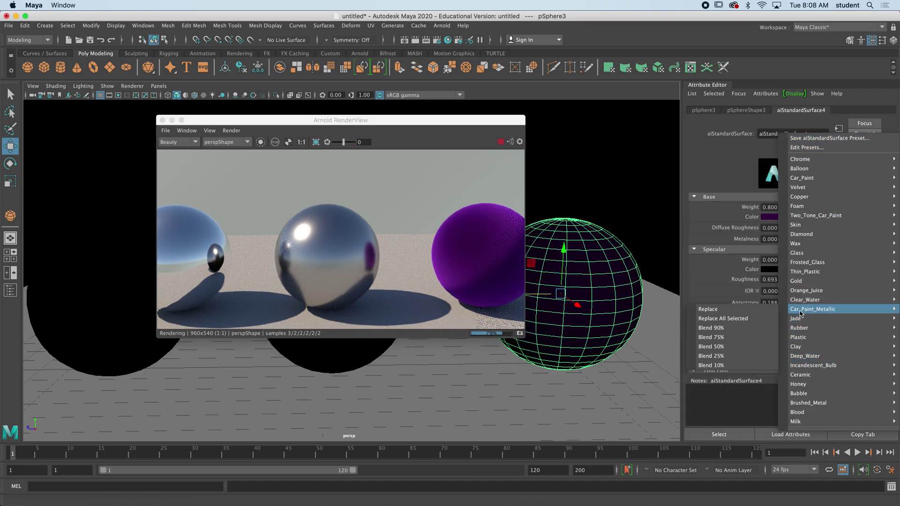
pyautogui.click(711, 346)
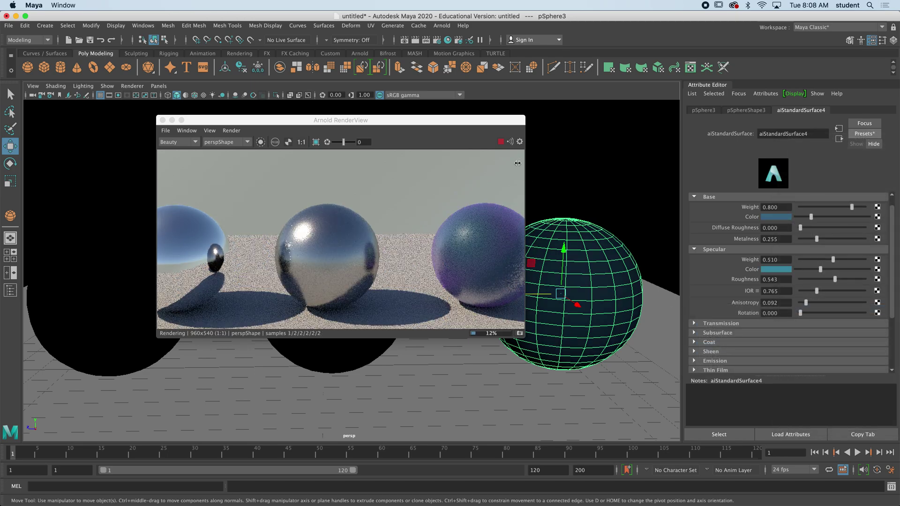
pyautogui.moveTo(465, 122); pyautogui.dragTo(526, 136)
# Assign the ground plane a new Arnold aiStandardSurface material.
pyautogui.click(424, 390)
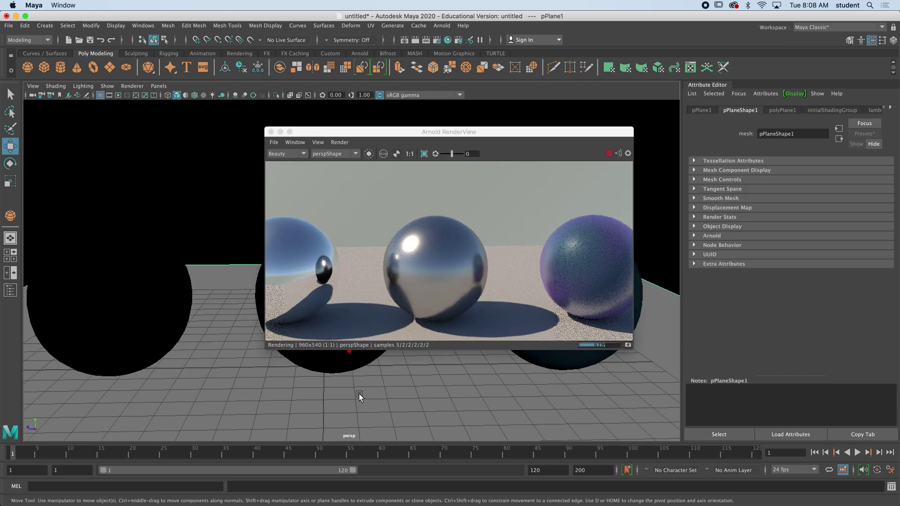
pyautogui.rightClick(205, 370)
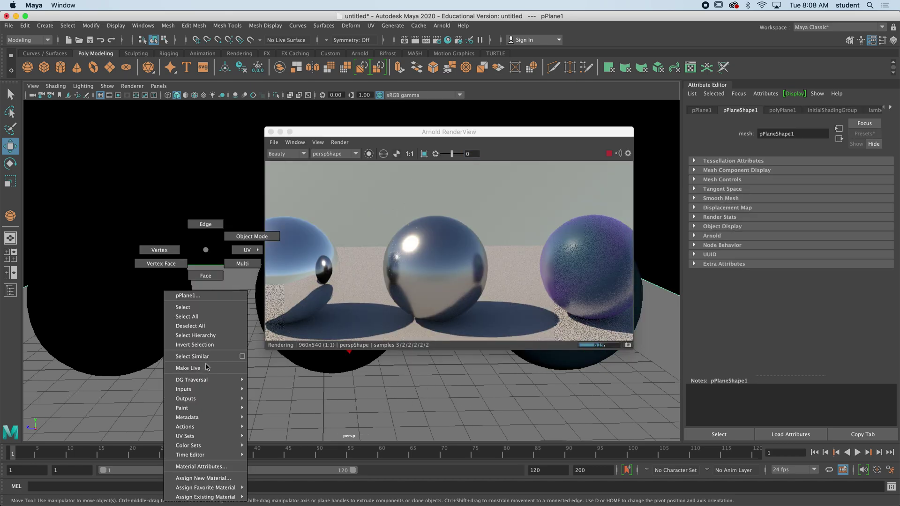
pyautogui.click(225, 479)
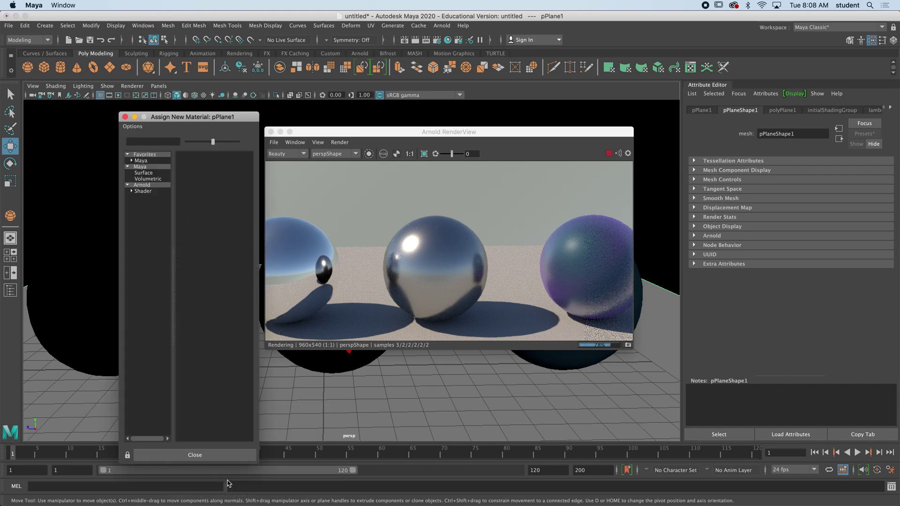
pyautogui.click(157, 187)
pyautogui.click(216, 292)
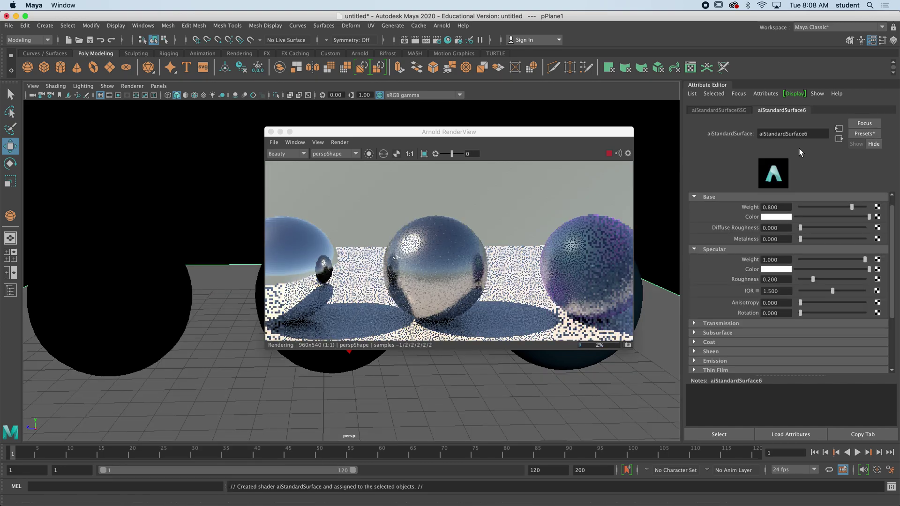
# Replace aiStandardSurface6's settings with the Gold preset for a reflective metallic floor.
pyautogui.click(861, 133)
pyautogui.moveTo(819, 330)
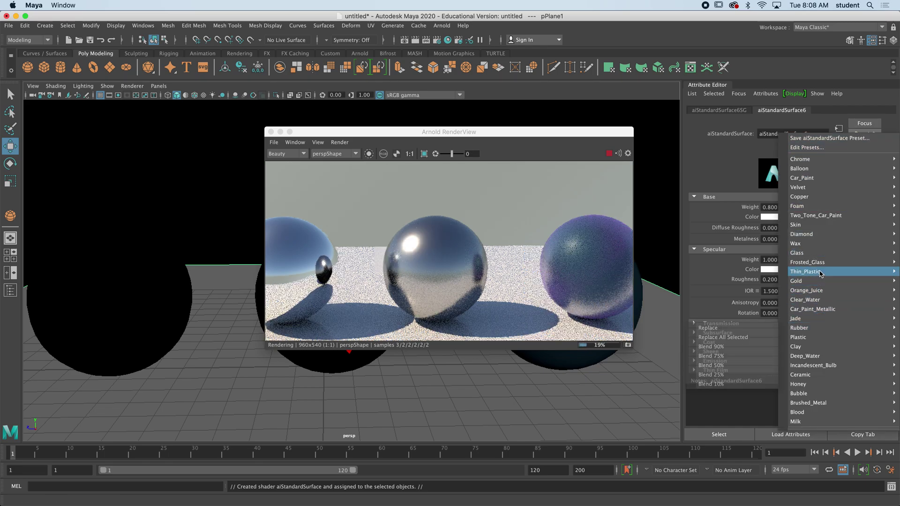
pyautogui.moveTo(815, 281)
pyautogui.click(756, 283)
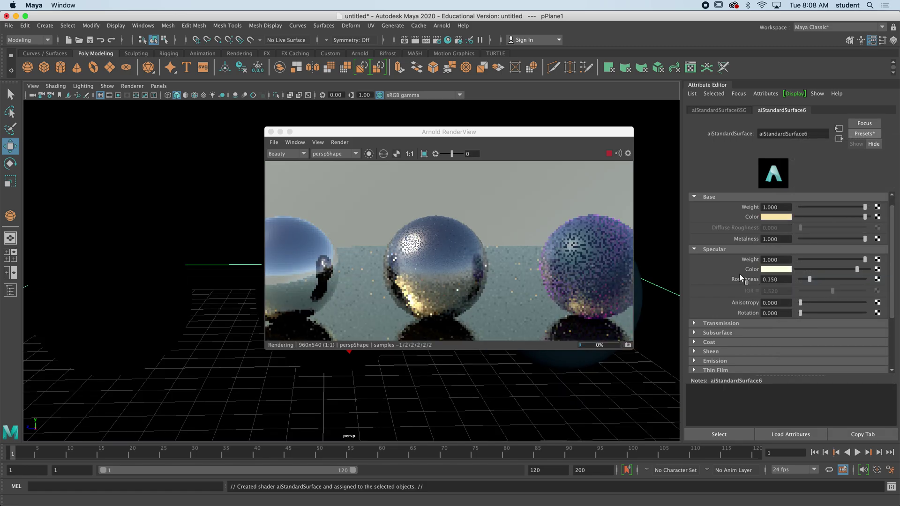
pyautogui.scroll(-3, 216, 234)
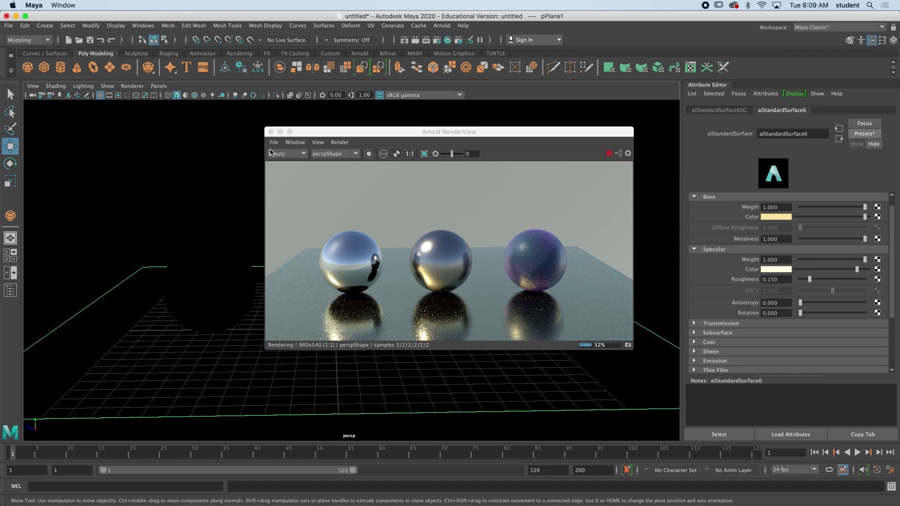
# Draw a tall polygon cylinder and assign it a new Arnold aiStandardSurface material.
pyautogui.click(61, 67)
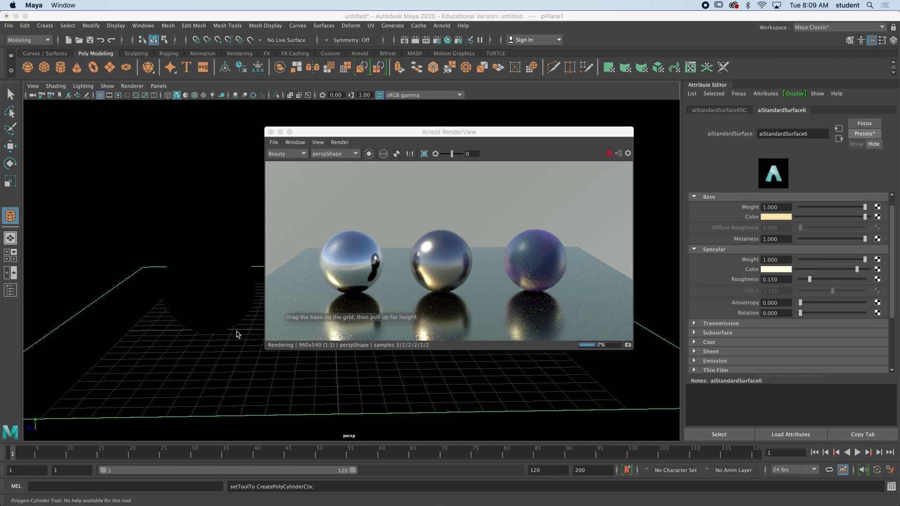
pyautogui.moveTo(232, 358)
pyautogui.mouseDown()
pyautogui.moveTo(246, 358)
pyautogui.moveTo(228, 171)
pyautogui.mouseUp()
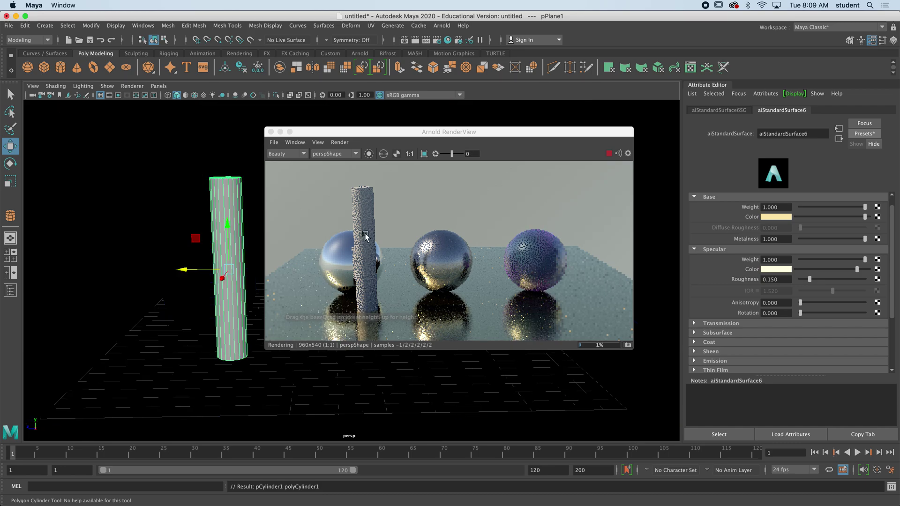
pyautogui.rightClick(228, 205)
pyautogui.click(248, 435)
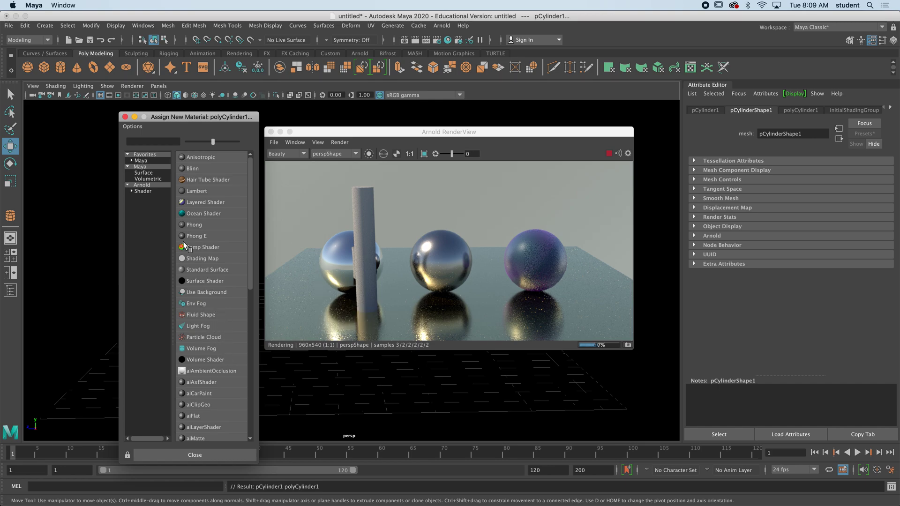
pyautogui.click(150, 185)
pyautogui.click(220, 292)
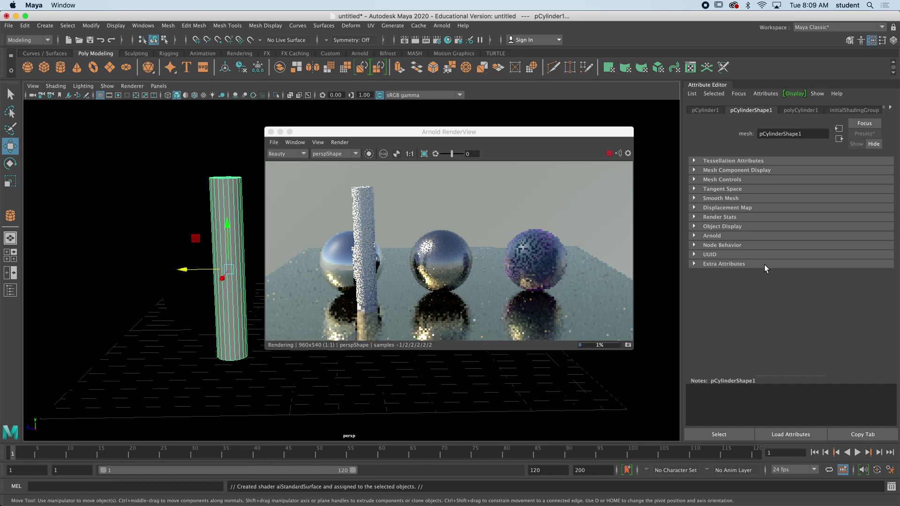
# Apply the Incandescent_Bulb preset to aiStandardSurface7 and slide the cylinder right along X.
pyautogui.click(865, 134)
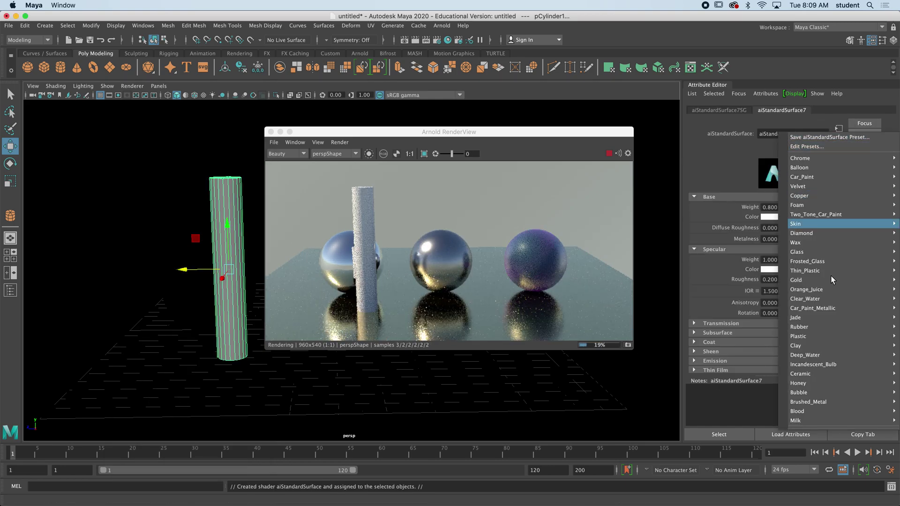
pyautogui.moveTo(818, 364)
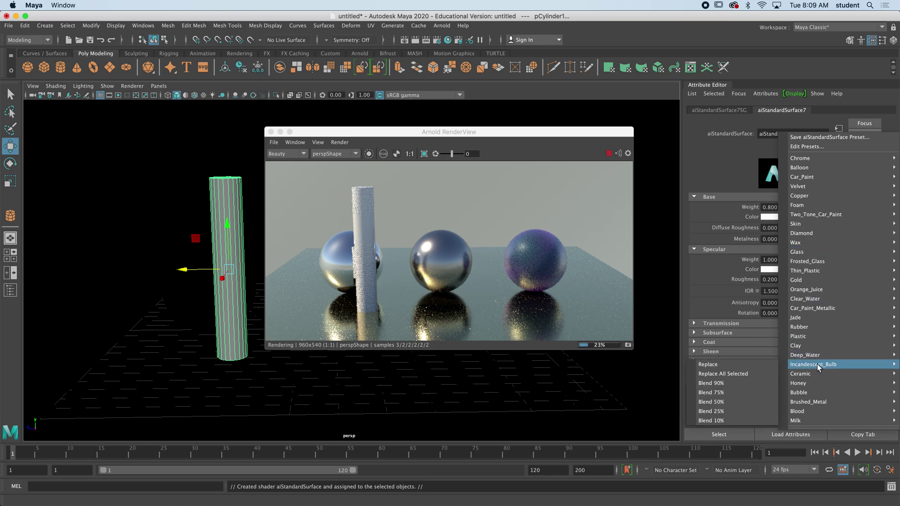
pyautogui.click(740, 365)
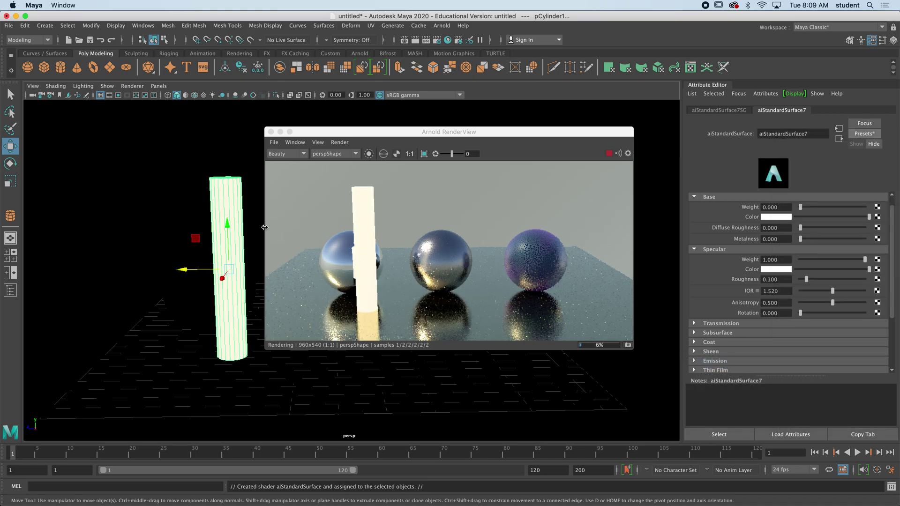
pyautogui.moveTo(189, 272); pyautogui.dragTo(293, 270)
pyautogui.click(11, 164)
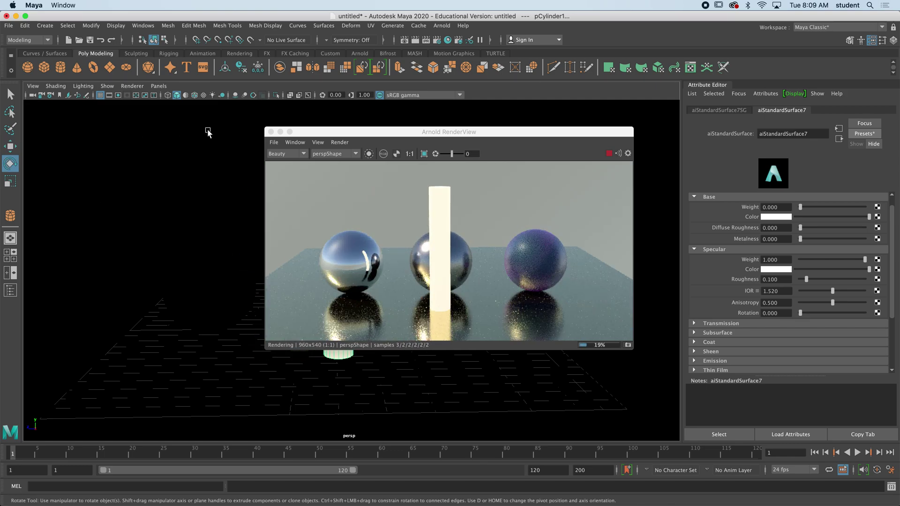
# Rotate the glowing cylinder to -90° about X so it lies flat, and raise it above the spheres.
pyautogui.moveTo(346, 133); pyautogui.dragTo(560, 176)
pyautogui.moveTo(345, 229); pyautogui.dragTo(417, 295)
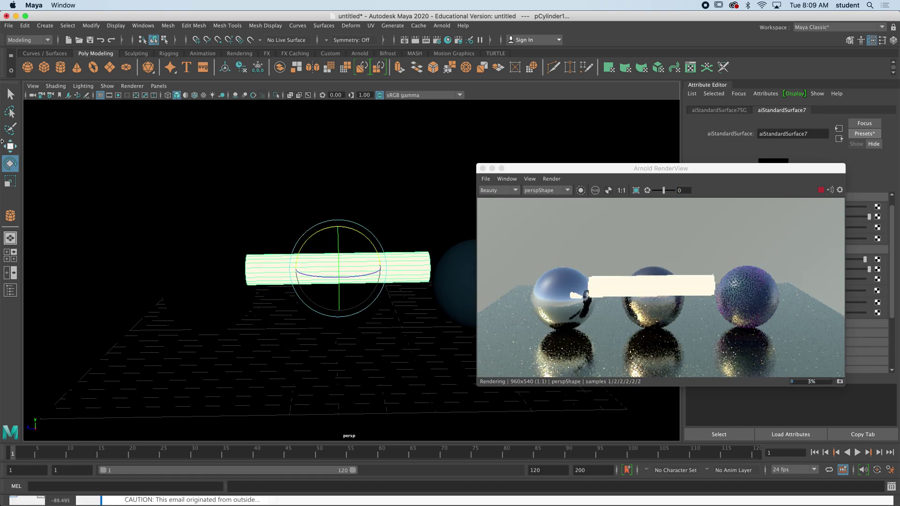
pyautogui.press('w')
pyautogui.moveTo(338, 221); pyautogui.dragTo(325, 165)
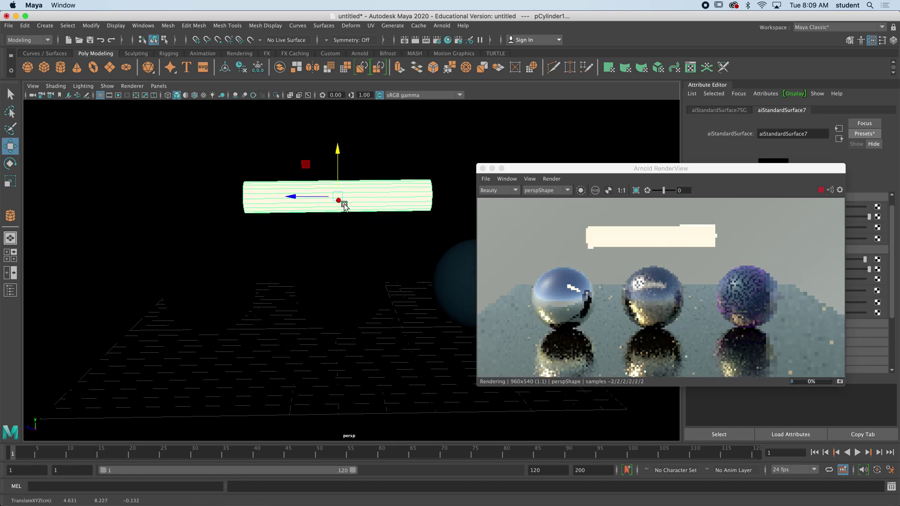
pyautogui.keyDown('alt'); pyautogui.moveTo(311, 235); pyautogui.dragTo(325, 209); pyautogui.keyUp('alt')
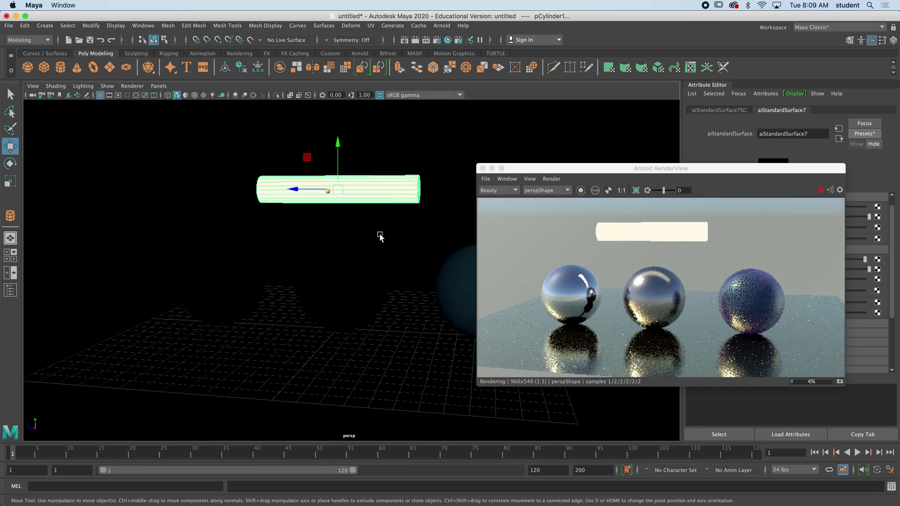
pyautogui.keyDown('alt'); pyautogui.moveTo(378, 239); pyautogui.dragTo(378, 257); pyautogui.keyUp('alt')
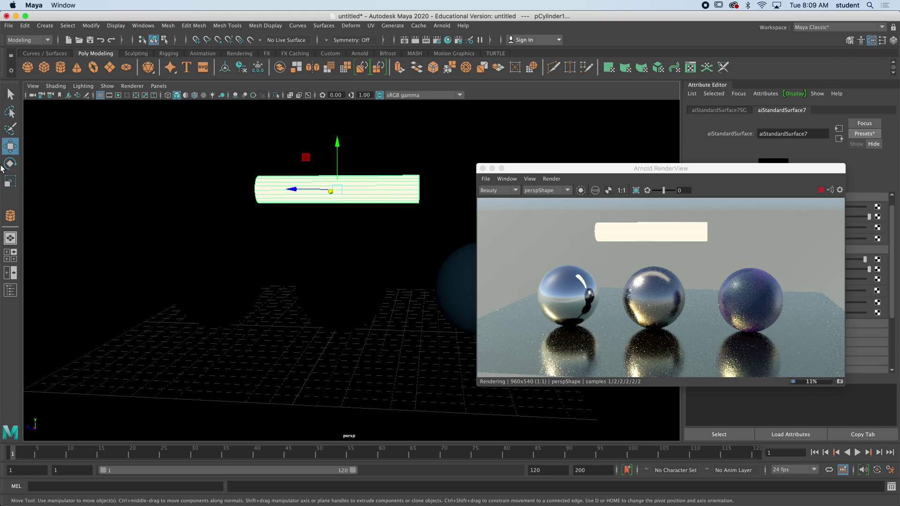
# Scale the cylinder along X into a long horizontal bar.
pyautogui.click(10, 181)
pyautogui.moveTo(380, 190); pyautogui.dragTo(457, 189)
pyautogui.moveTo(629, 168); pyautogui.dragTo(315, 245)
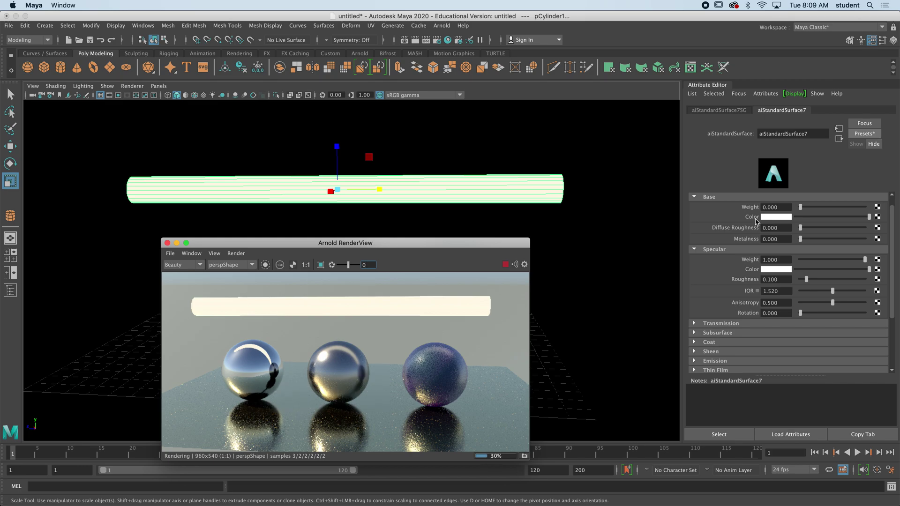
pyautogui.click(563, 181)
pyautogui.click(850, 109)
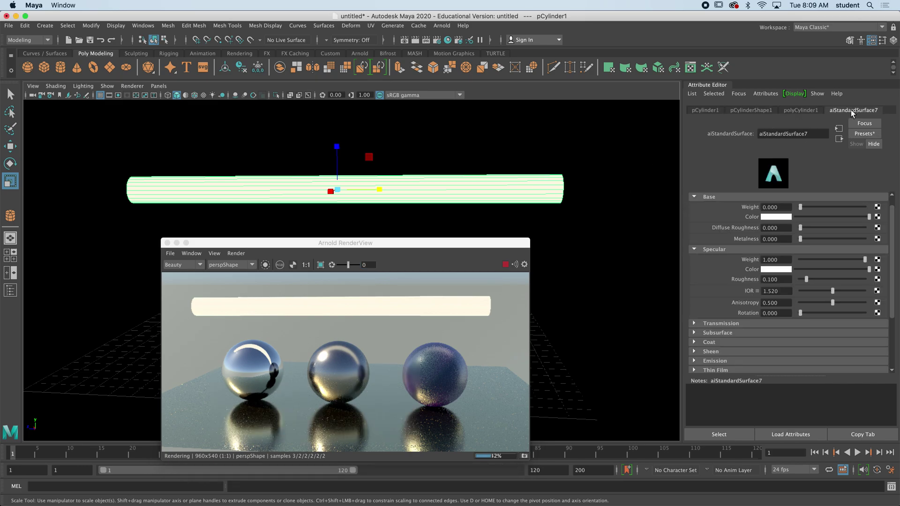
pyautogui.doubleClick(801, 133)
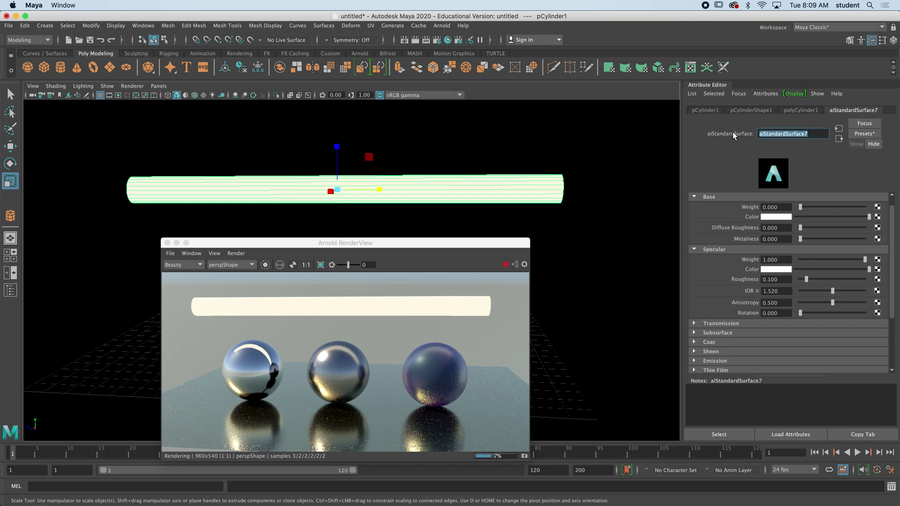
pyautogui.write('LIGHT')
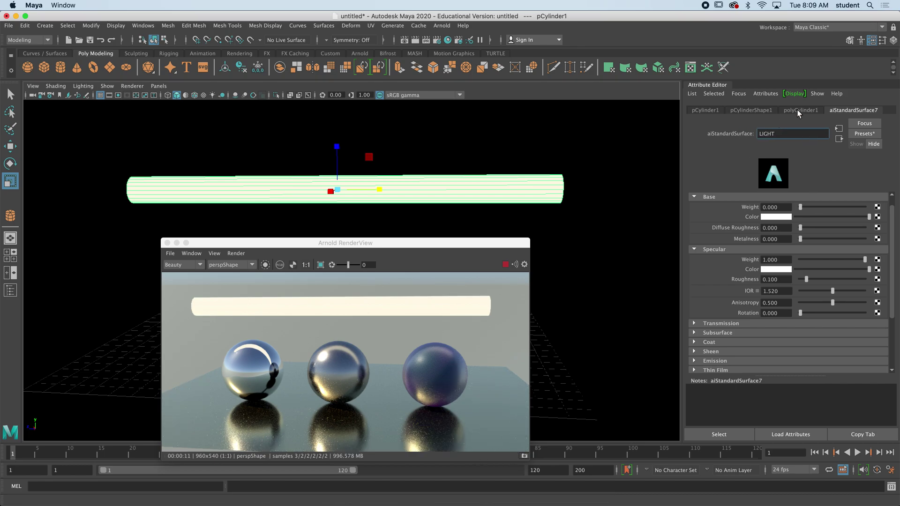
pyautogui.click(853, 110)
pyautogui.moveTo(892, 212); pyautogui.dragTo(892, 252)
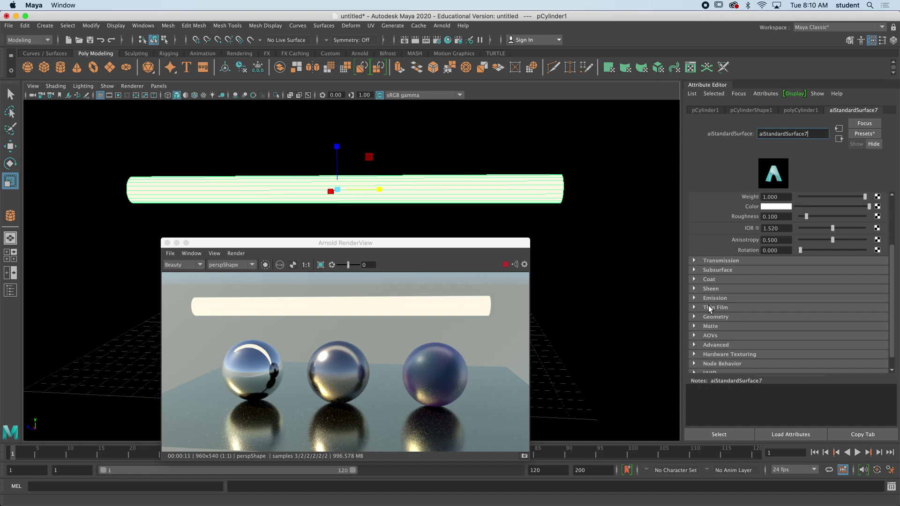
# Set the bar material's Emission Weight to 10, then close the Arnold RenderView.
pyautogui.click(707, 298)
pyautogui.click(777, 308)
pyautogui.doubleClick(777, 309)
pyautogui.write('10')
pyautogui.press('Return')
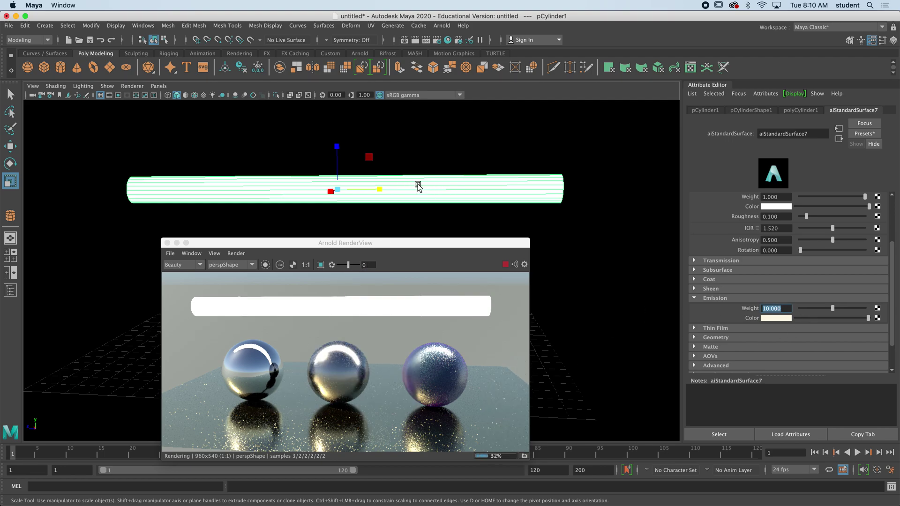
pyautogui.moveTo(402, 247); pyautogui.dragTo(492, 233)
pyautogui.click(224, 228)
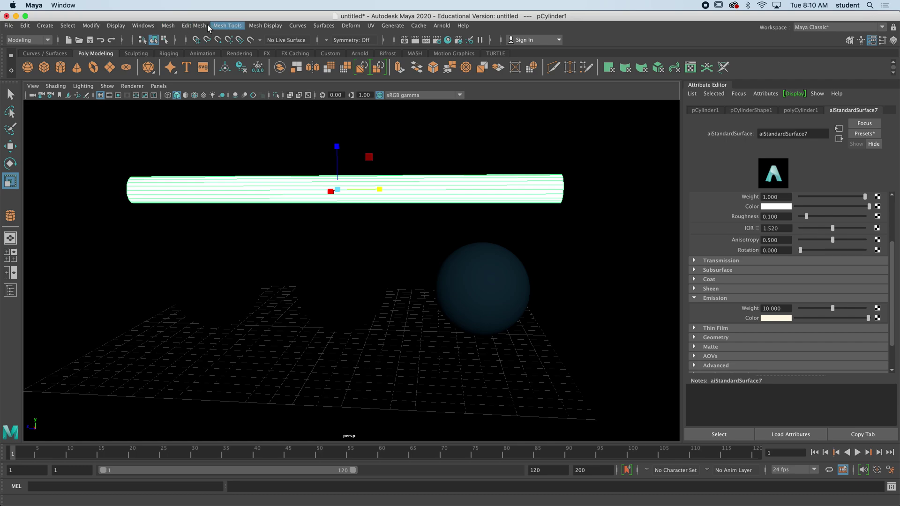
pyautogui.click(143, 26)
pyautogui.moveTo(156, 60)
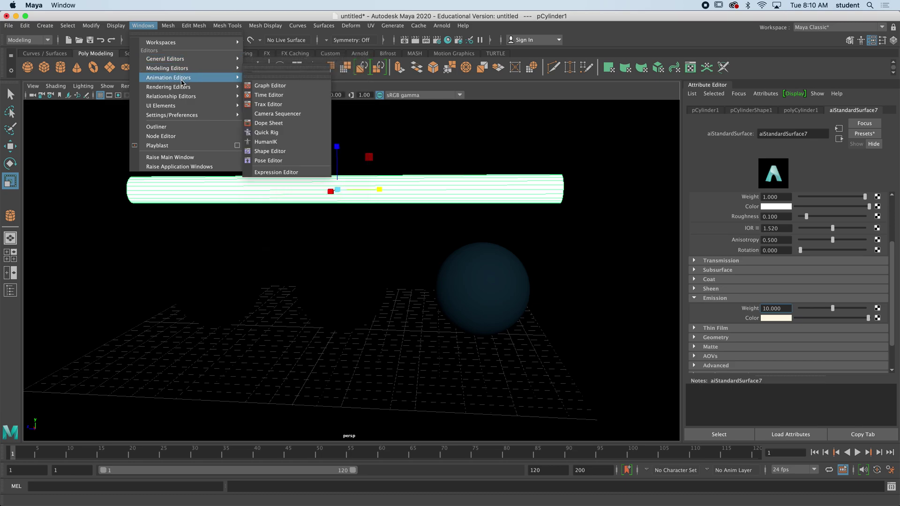
pyautogui.moveTo(179, 88)
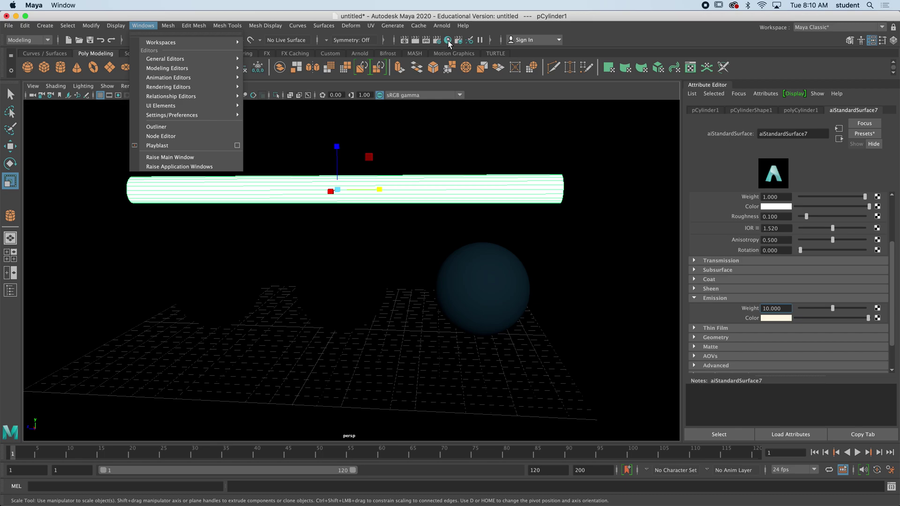
pyautogui.moveTo(450, 25)
pyautogui.click(514, 26)
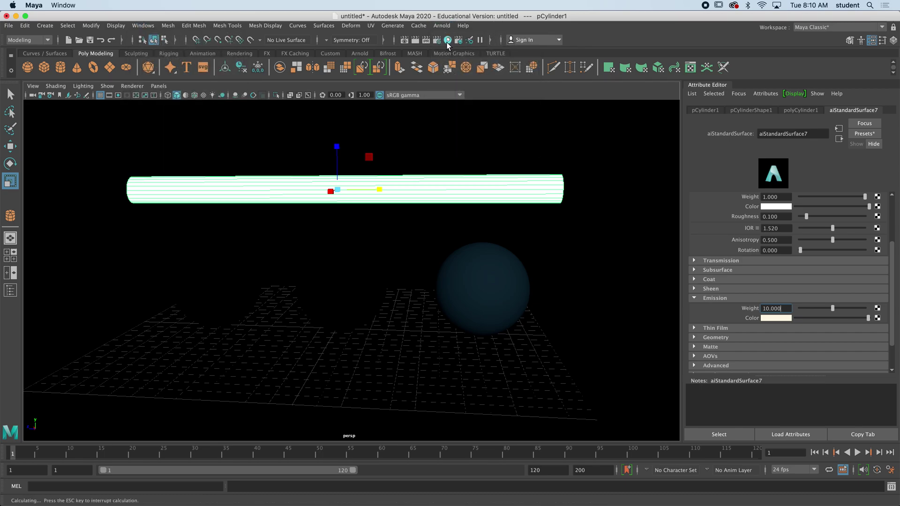
# Open the Hypershade and preview the first materials, including aiStandardSurface2, chrome and aiStandardSurface4.
pyautogui.click(446, 42)
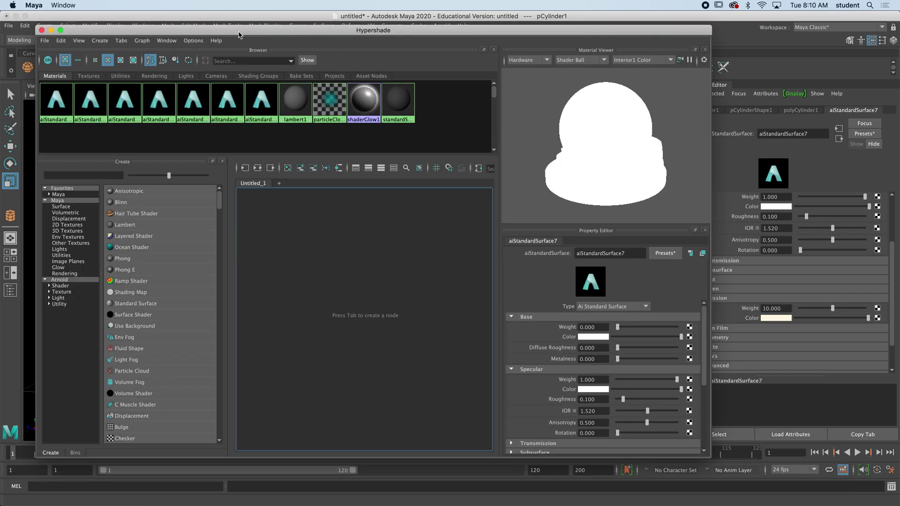
pyautogui.moveTo(238, 30); pyautogui.dragTo(260, 37)
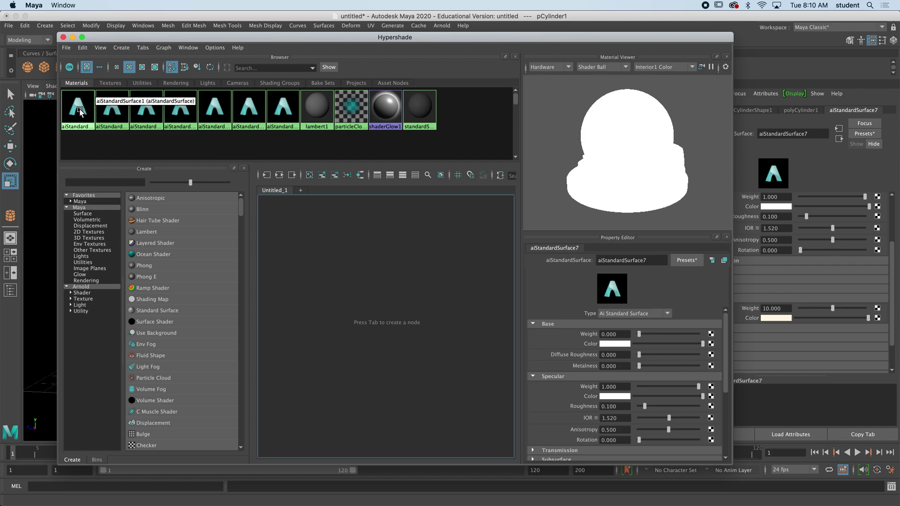
pyautogui.click(79, 111)
pyautogui.click(112, 112)
pyautogui.click(144, 116)
pyautogui.click(181, 116)
# Preview the remaining swatches through lambert1, shaderGlow1 and standardSurface1, then select gold aiStandardSurface6.
pyautogui.click(208, 117)
pyautogui.click(248, 115)
pyautogui.click(283, 115)
pyautogui.click(318, 116)
pyautogui.click(386, 112)
pyautogui.click(420, 117)
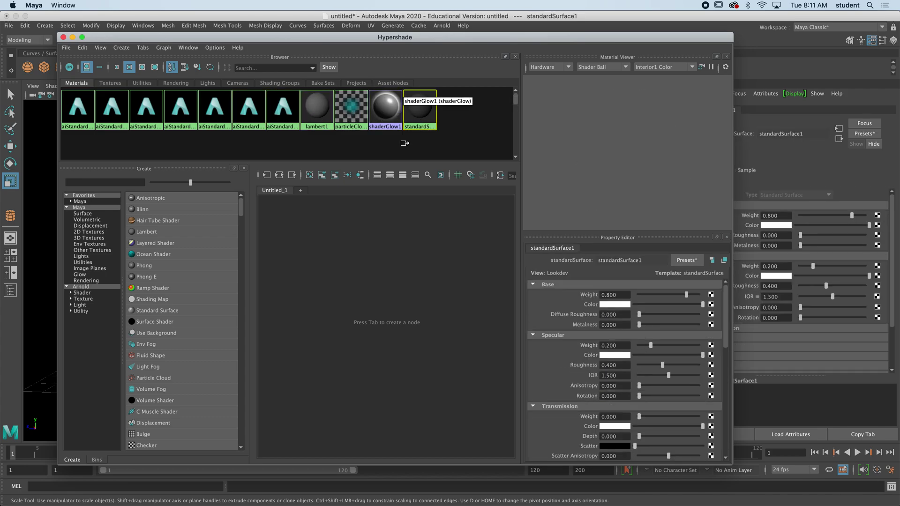
pyautogui.click(248, 111)
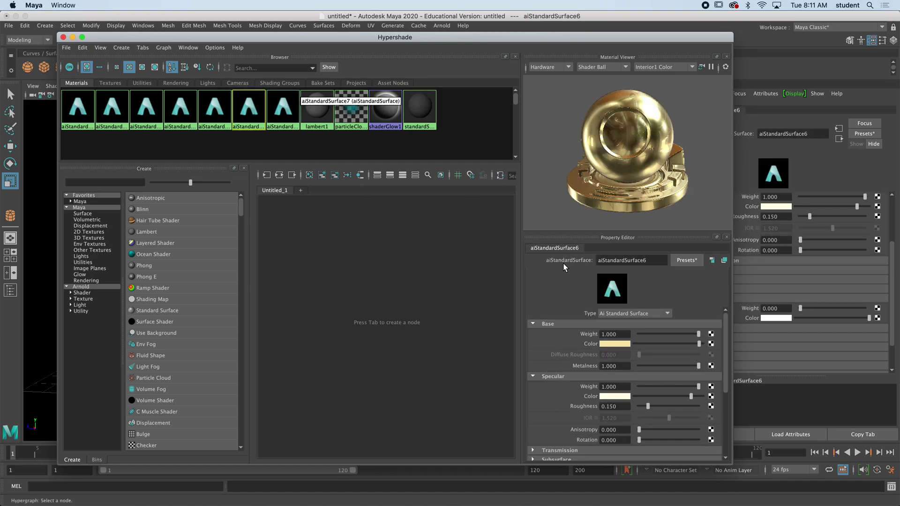
# Change aiStandardSurface6's Base Color to magenta from the Color History.
pyautogui.click(615, 345)
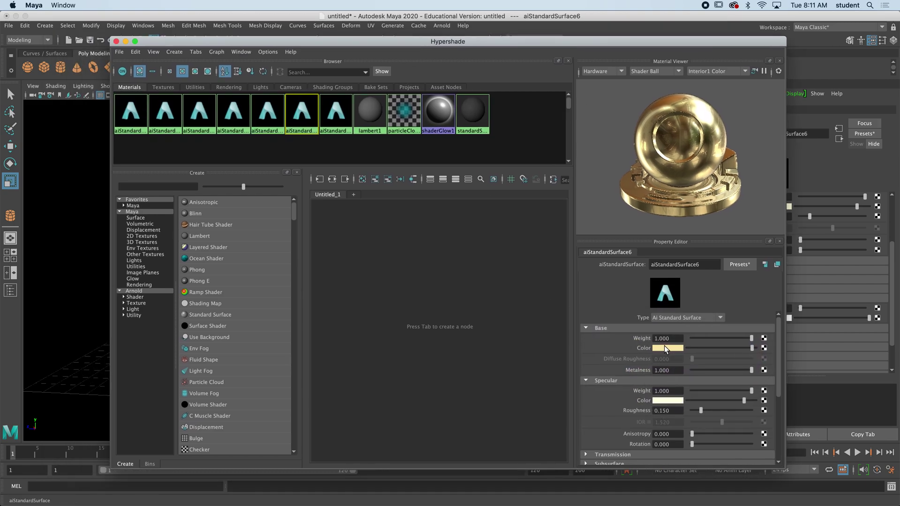
pyautogui.click(666, 348)
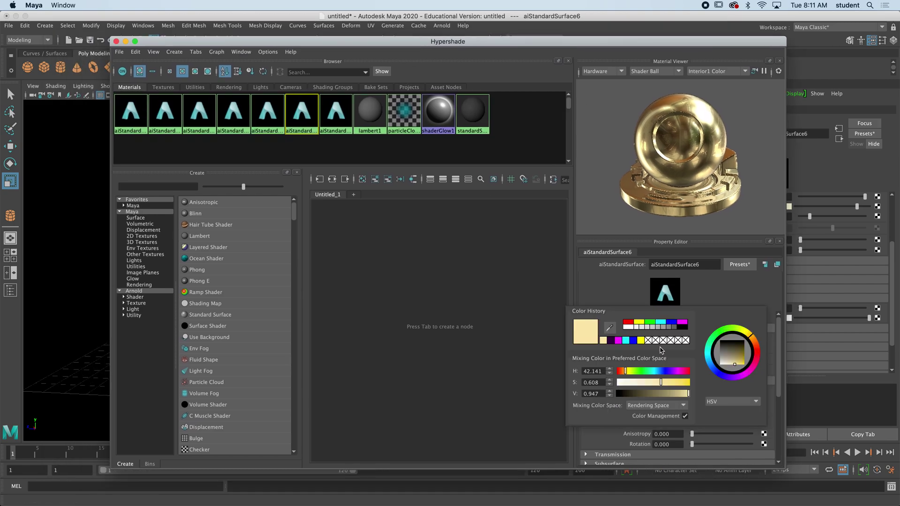
pyautogui.click(619, 344)
# Close the Hypershade and render the scene with Arnold to see the purple floor.
pyautogui.click(116, 42)
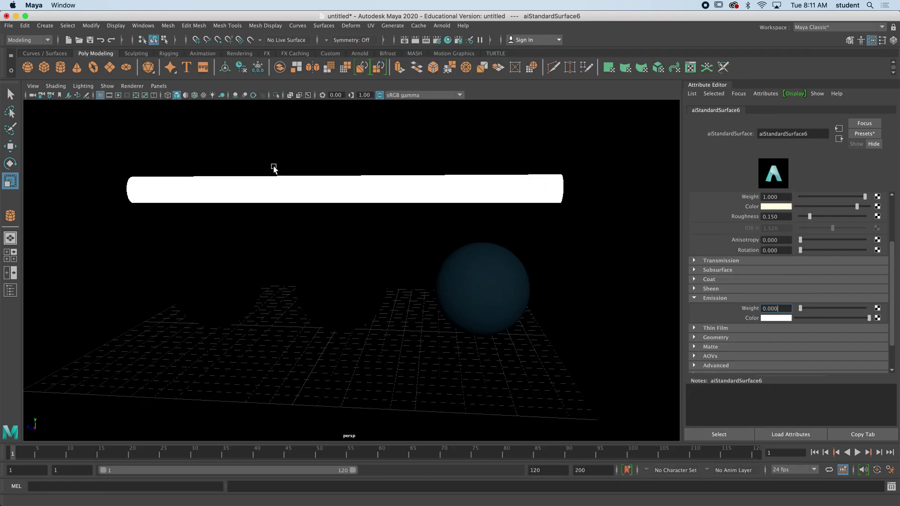
pyautogui.click(441, 25)
pyautogui.click(447, 46)
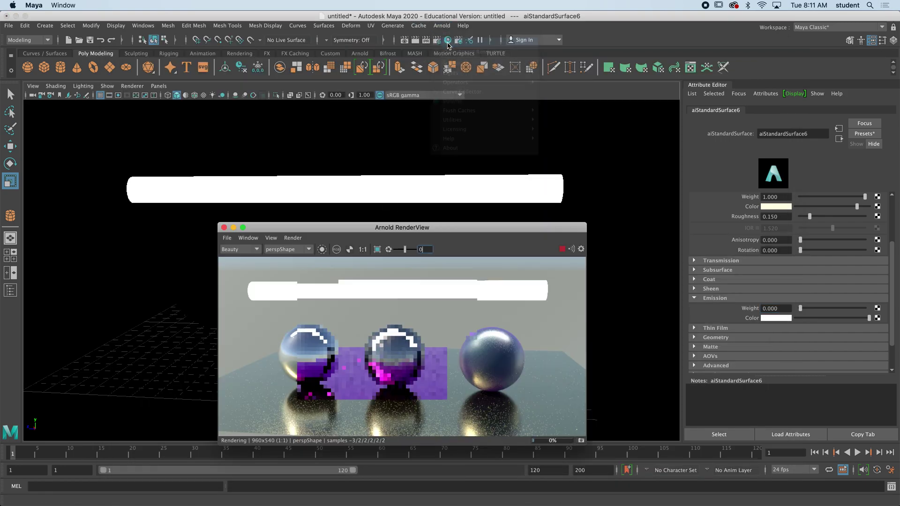
pyautogui.moveTo(331, 231); pyautogui.dragTo(427, 140)
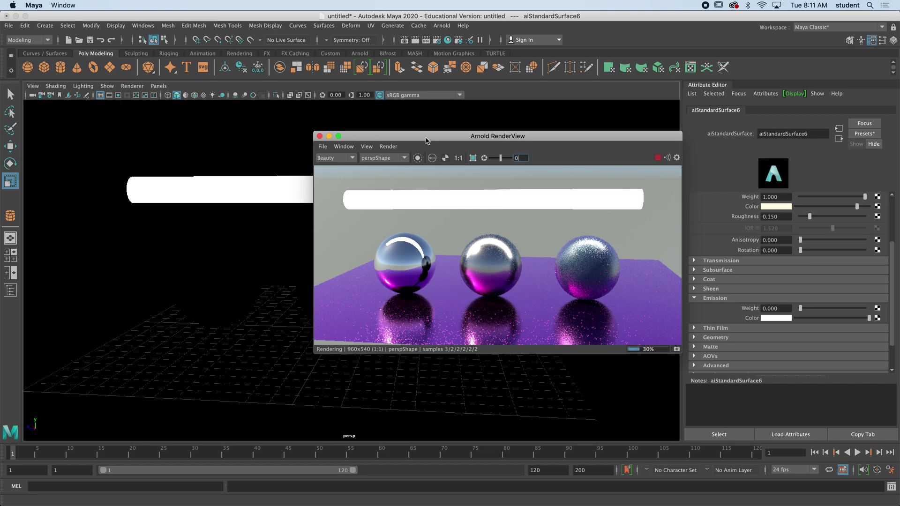